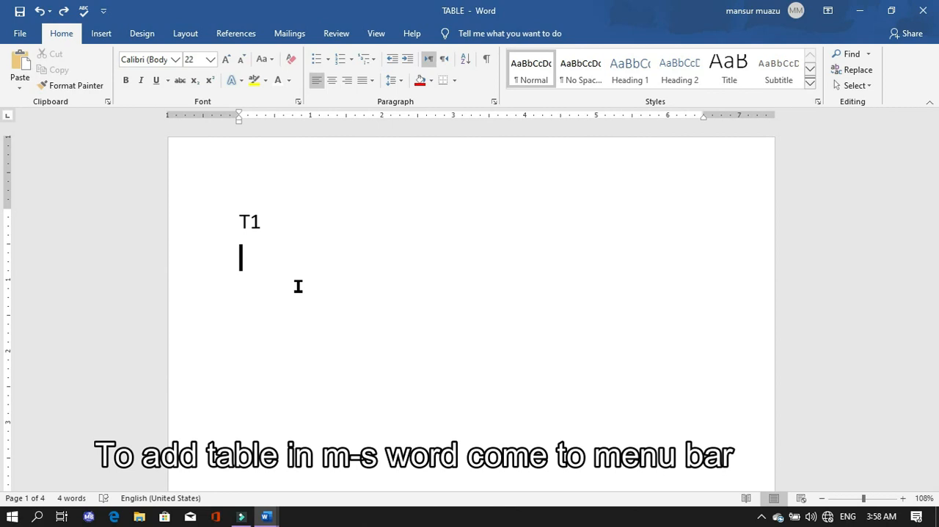
Insert a table with three columns and three rows below the T1 heading.
click(100, 34)
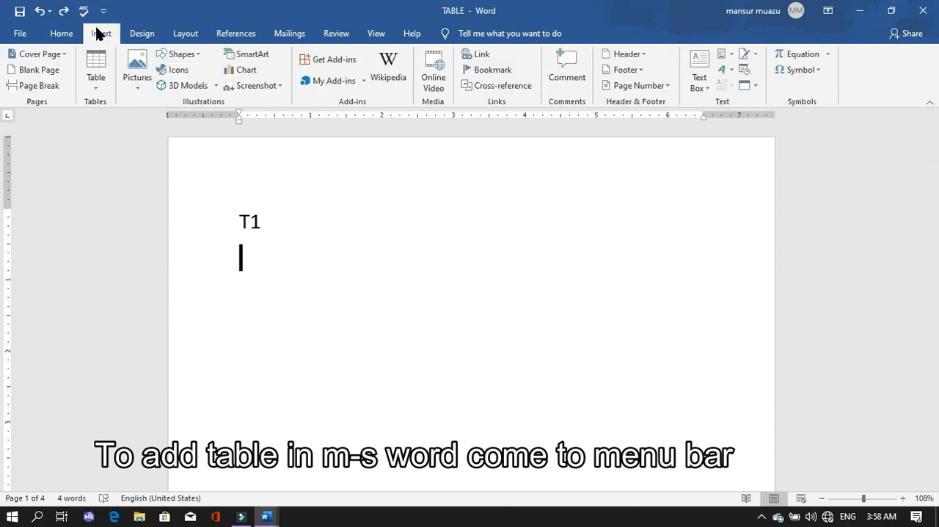
click(101, 73)
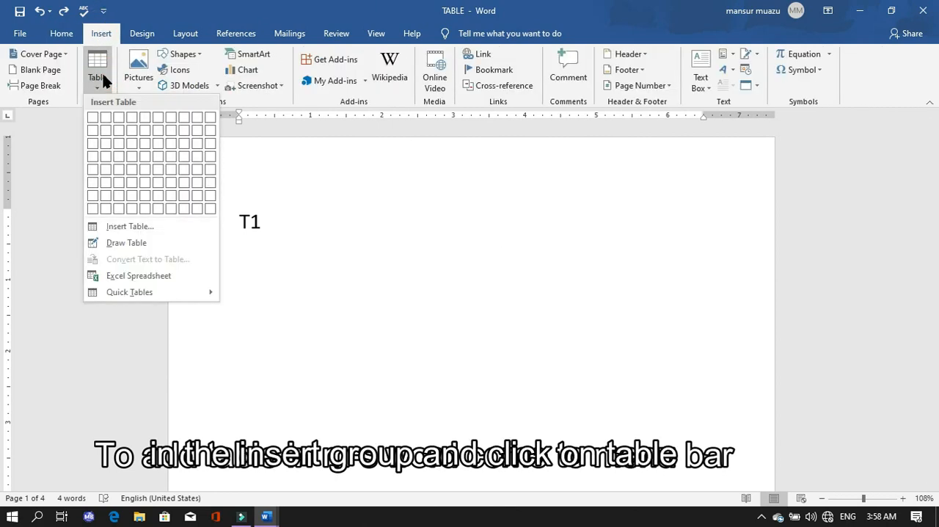
click(122, 147)
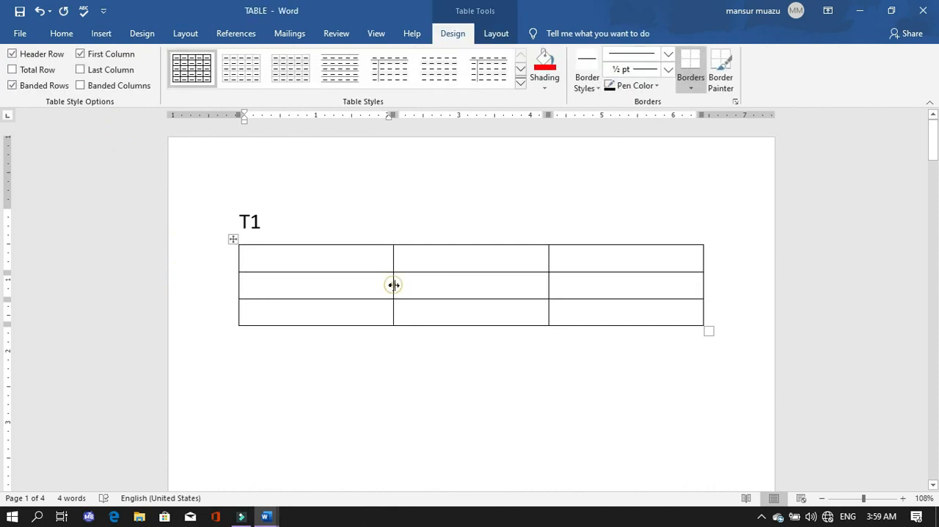
Narrow the T1 table's first column to about 0.6 inch and move its second column divider to about 2.6 inches on the ruler.
drag(393, 285, 301, 290)
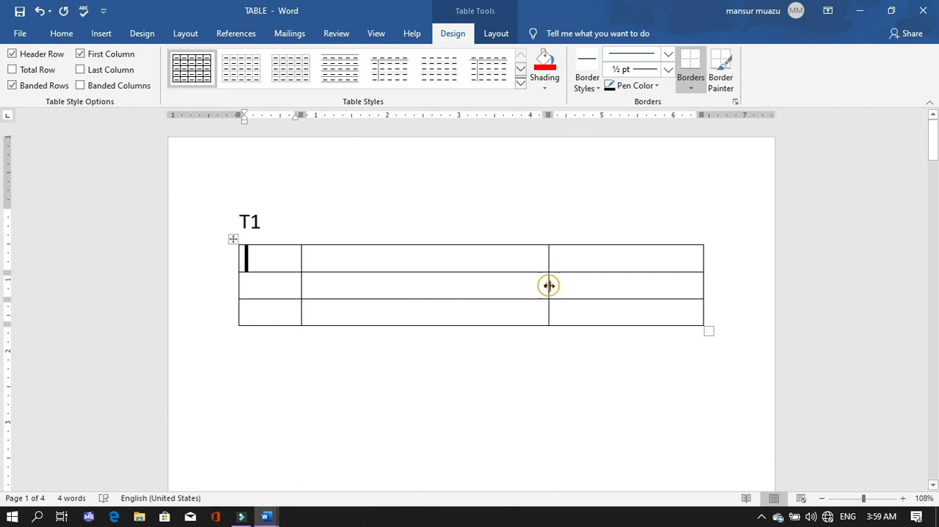
drag(549, 285, 431, 314)
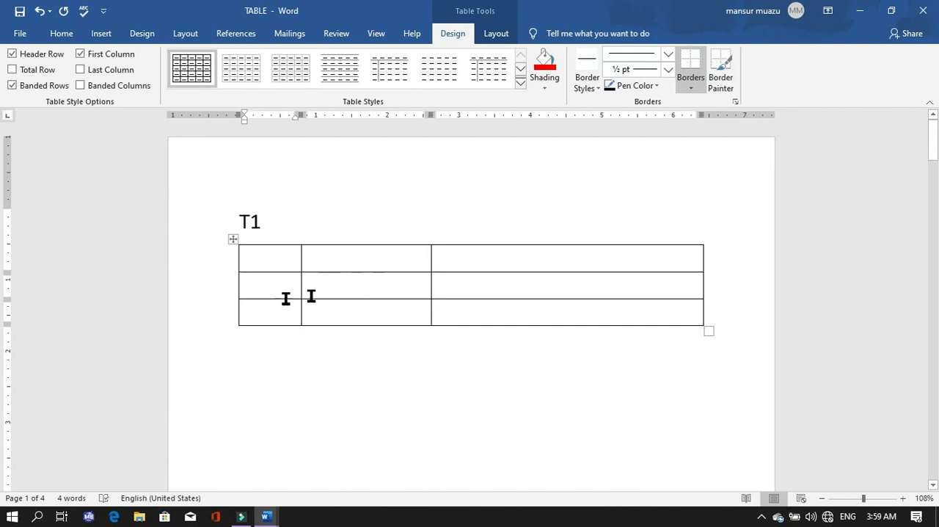
drag(301, 285, 283, 293)
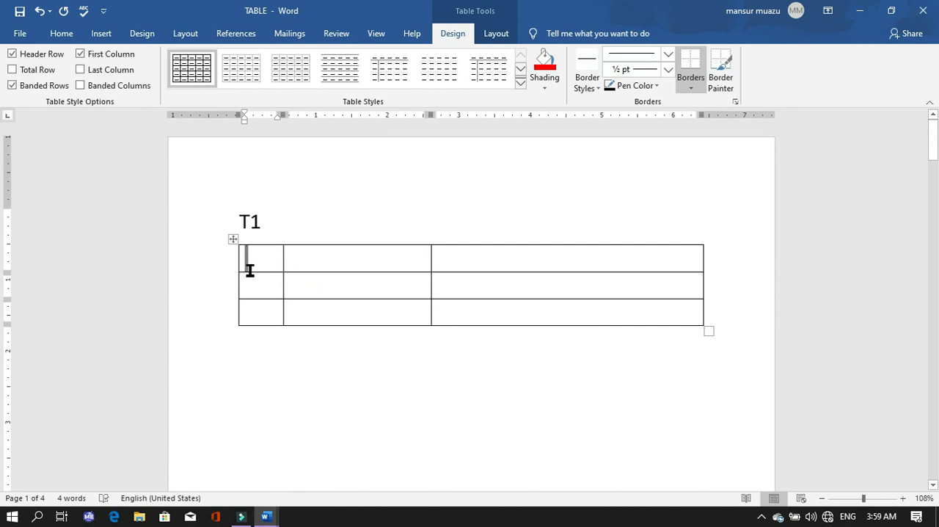
Fill the first column of the T1 table with the header S/N and the row numbers 1 and 2.
text(S/N)
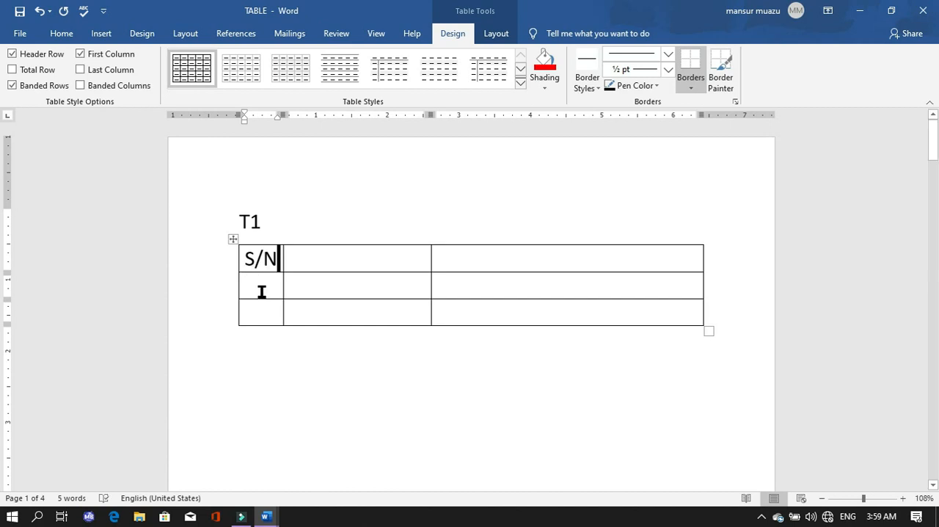
click(260, 287)
text(1)
click(268, 314)
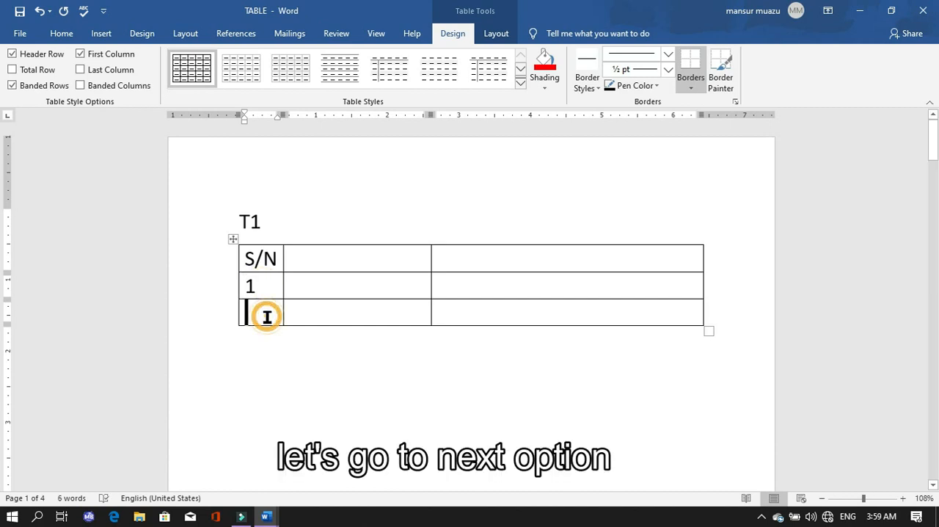
text(2)
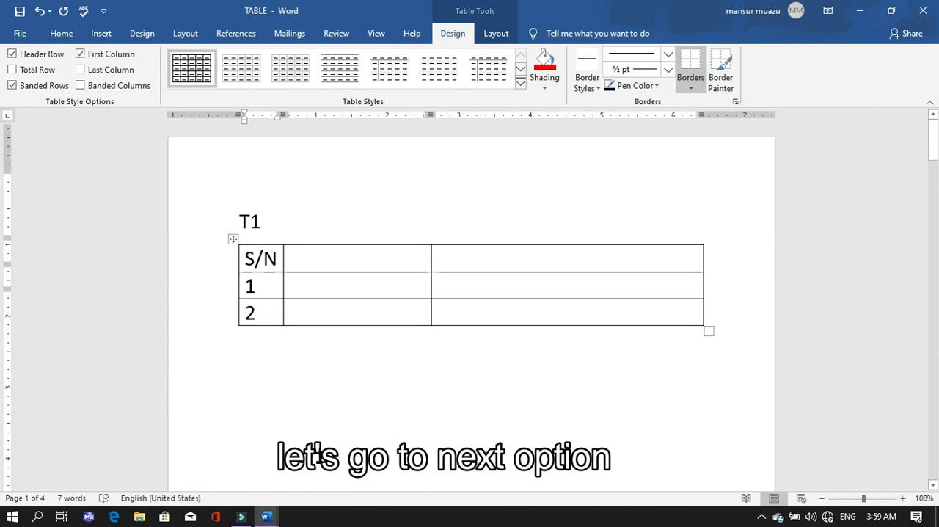
Start inserting a custom-size table below the T2 heading and set its number of columns to 10.
scroll(335, 456, down, 10)
scroll(343, 468, down, 5)
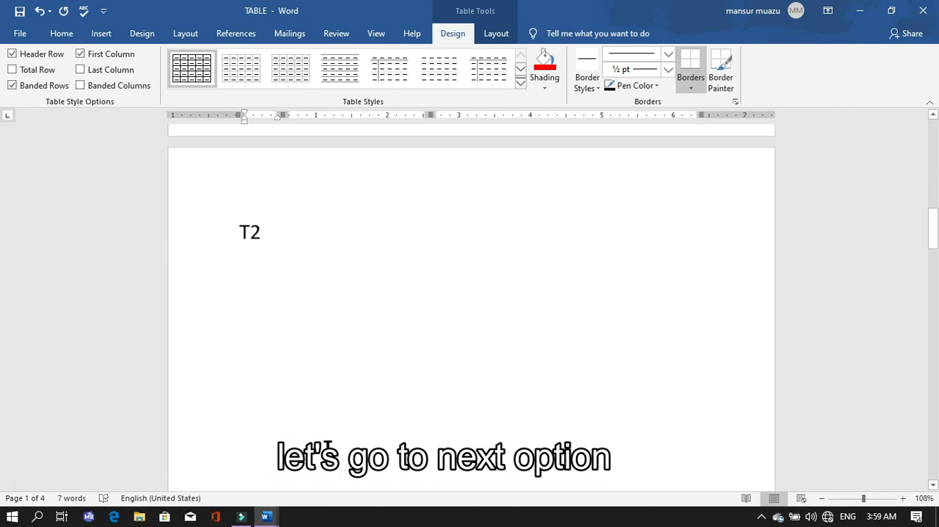
click(247, 304)
click(101, 33)
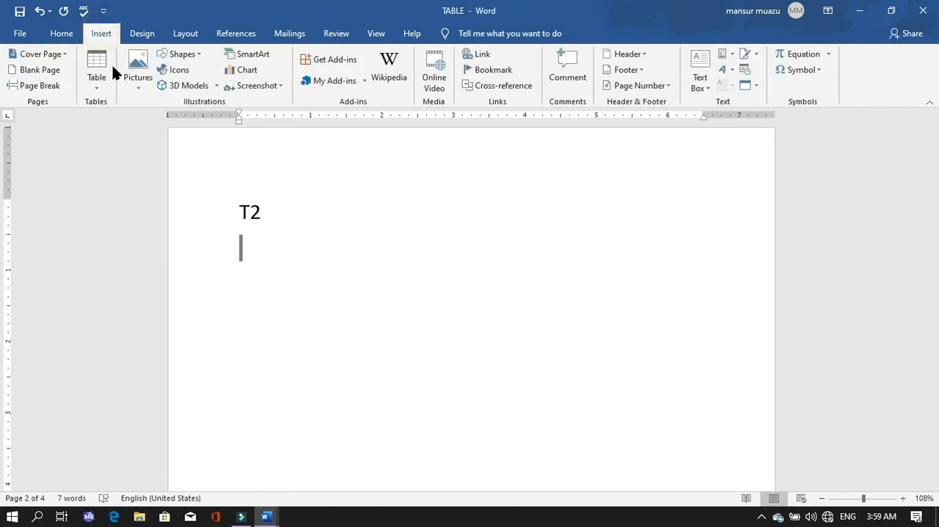
click(97, 82)
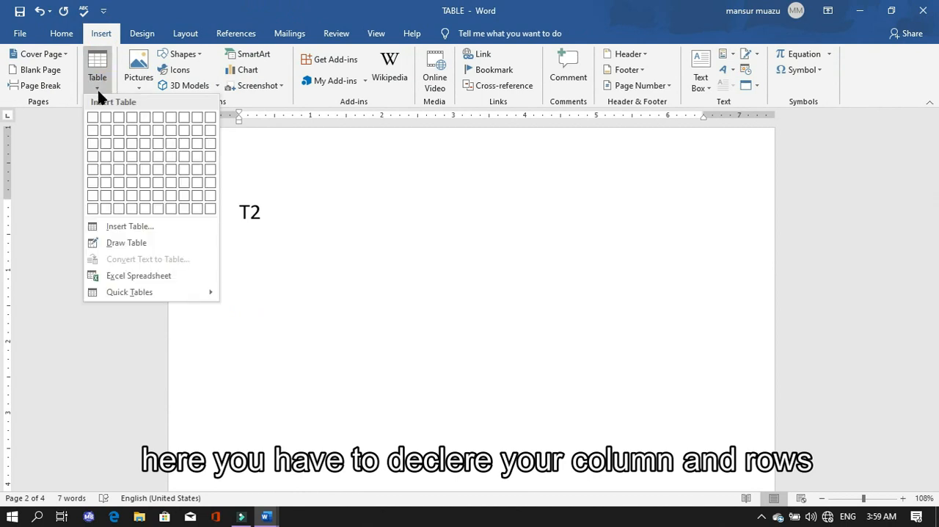
click(115, 227)
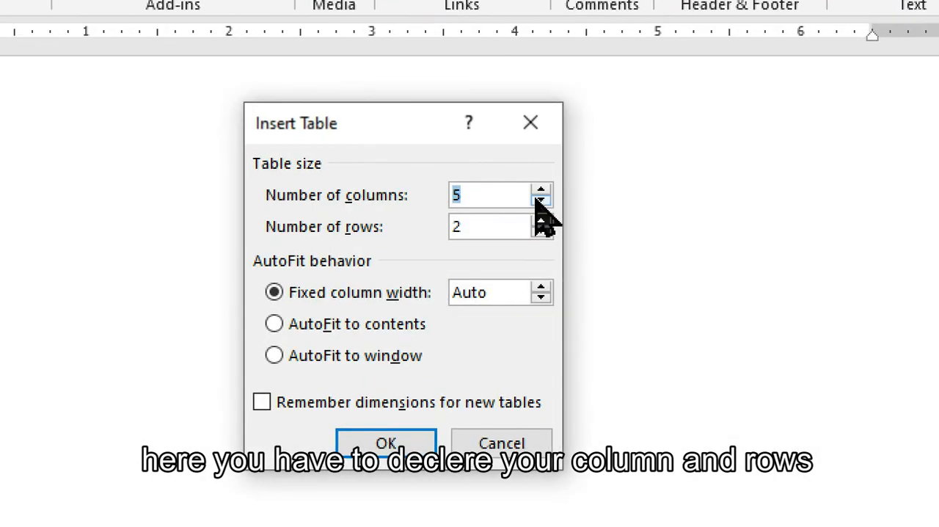
click(538, 194)
click(538, 194)
click(540, 192)
click(541, 193)
click(541, 192)
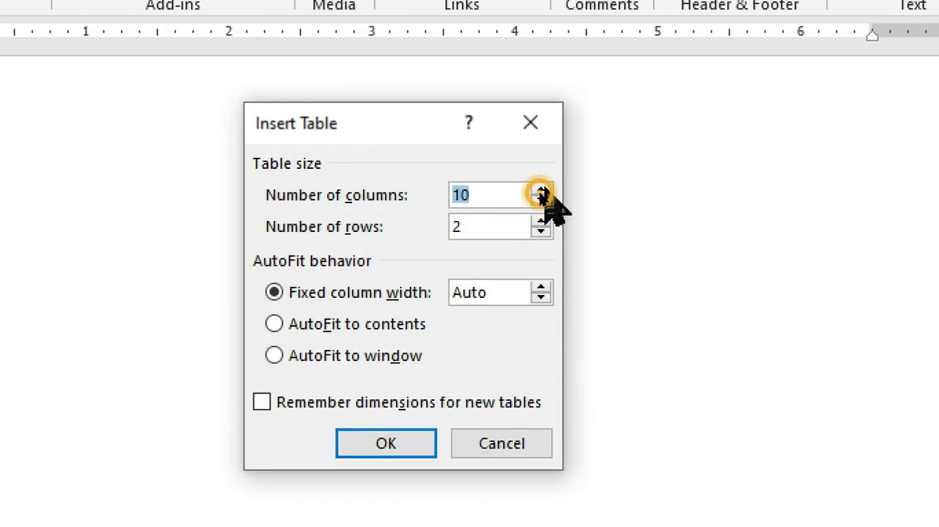
click(541, 200)
click(540, 200)
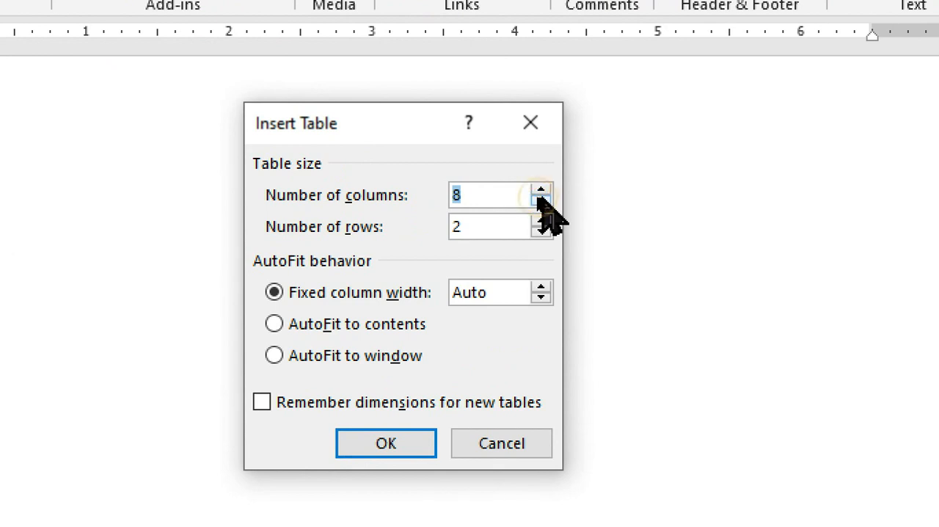
click(541, 190)
click(541, 190)
Set the number of rows to 10 and insert the table.
click(506, 224)
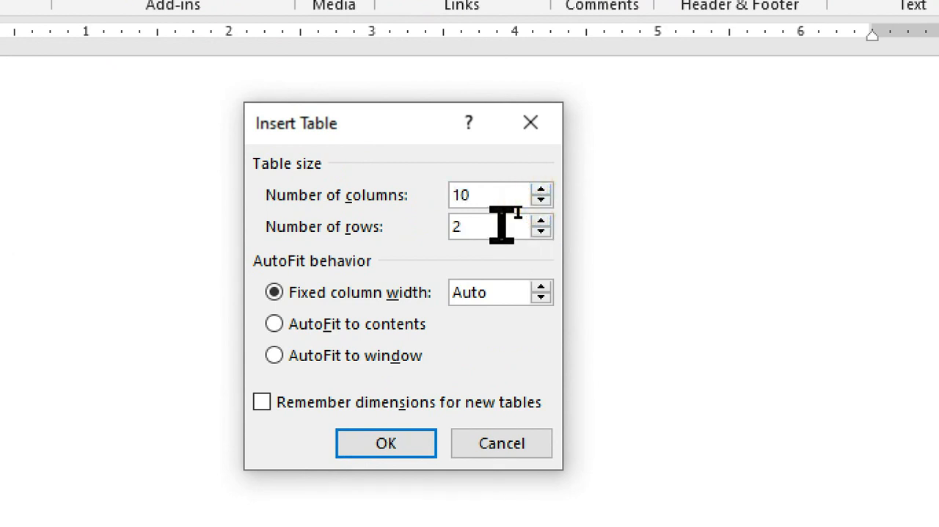
key(BackSpace)
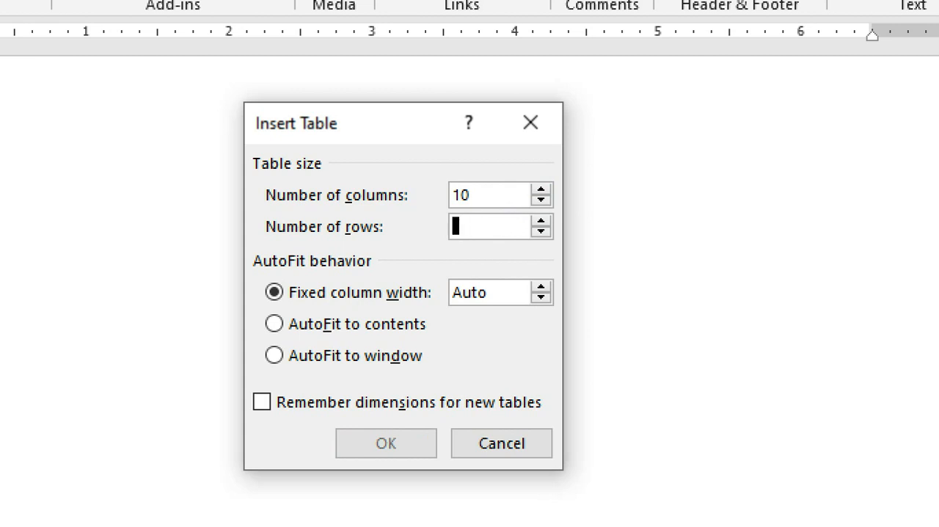
text(10)
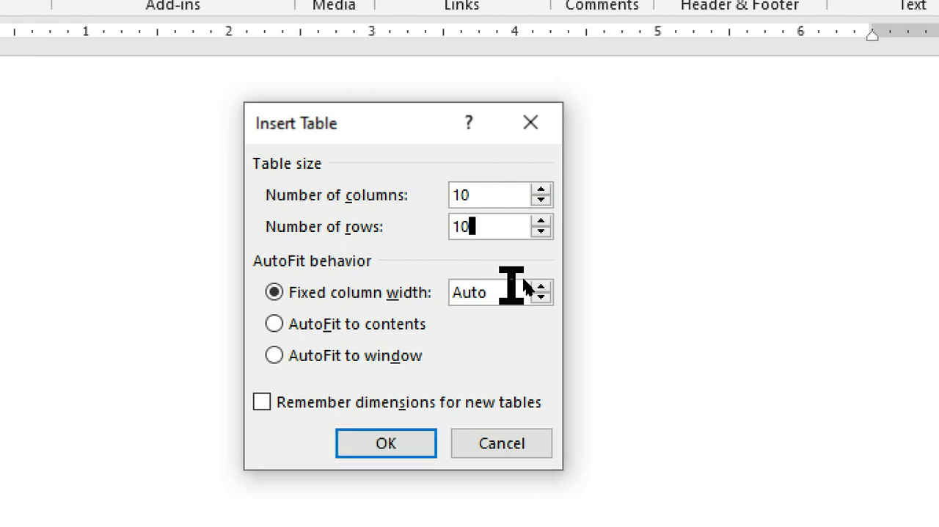
key(Return)
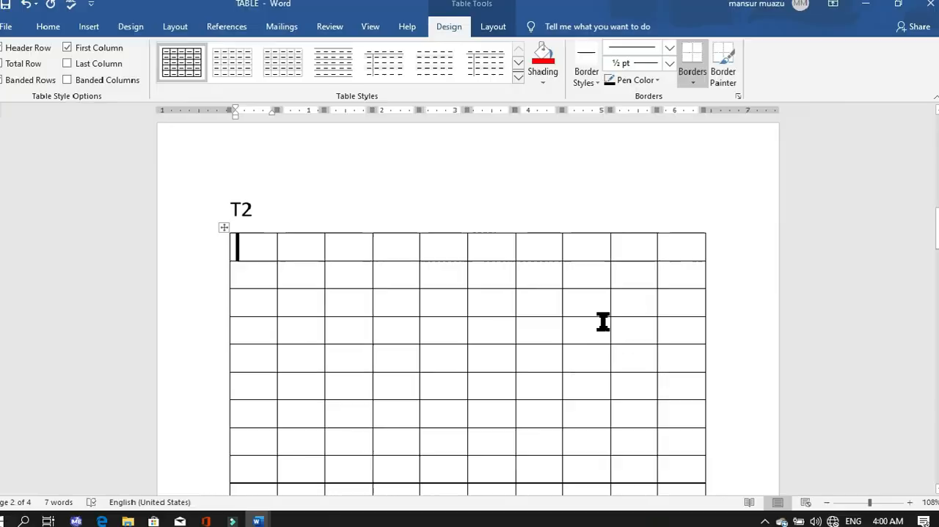
scroll(103, 428, down, 2)
scroll(319, 314, down, 2)
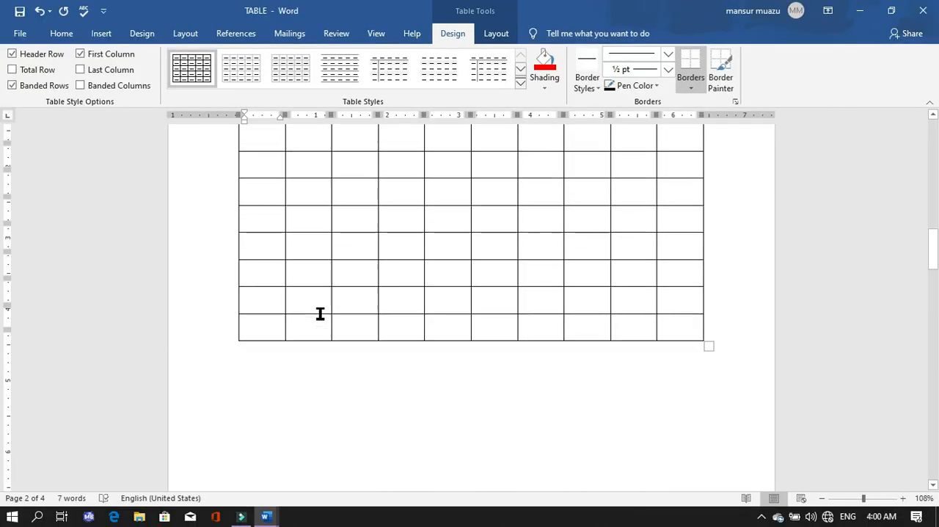
scroll(320, 314, up, 2)
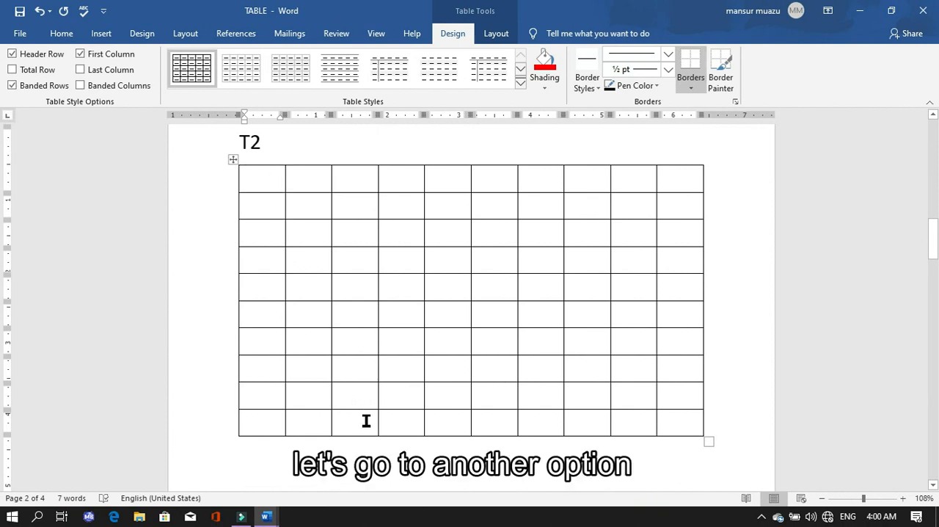
scroll(367, 415, down, 3)
scroll(367, 412, up, 1)
scroll(368, 411, up, 3)
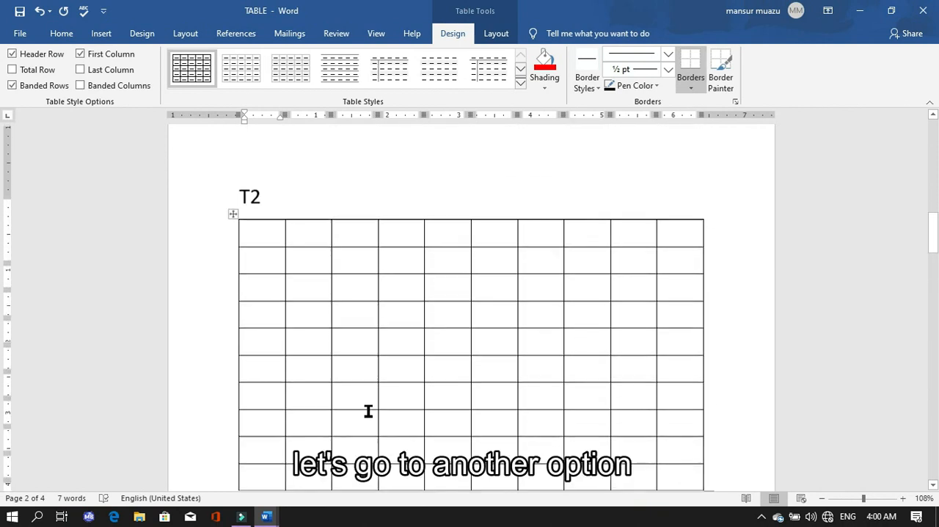
Draw a freehand table outline about 6.4 inches wide and 1.9 inches high below the T3 heading using Draw Table.
scroll(367, 409, down, 10)
scroll(369, 427, down, 1)
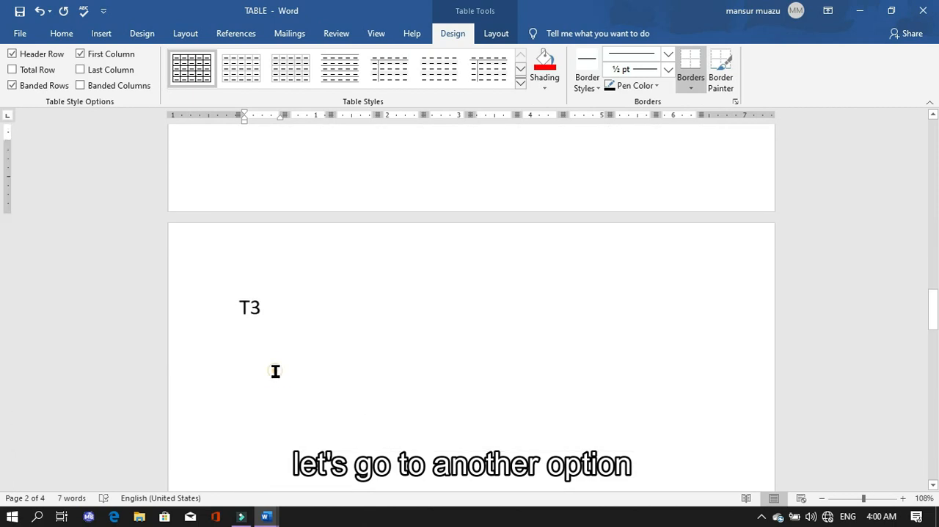
click(272, 367)
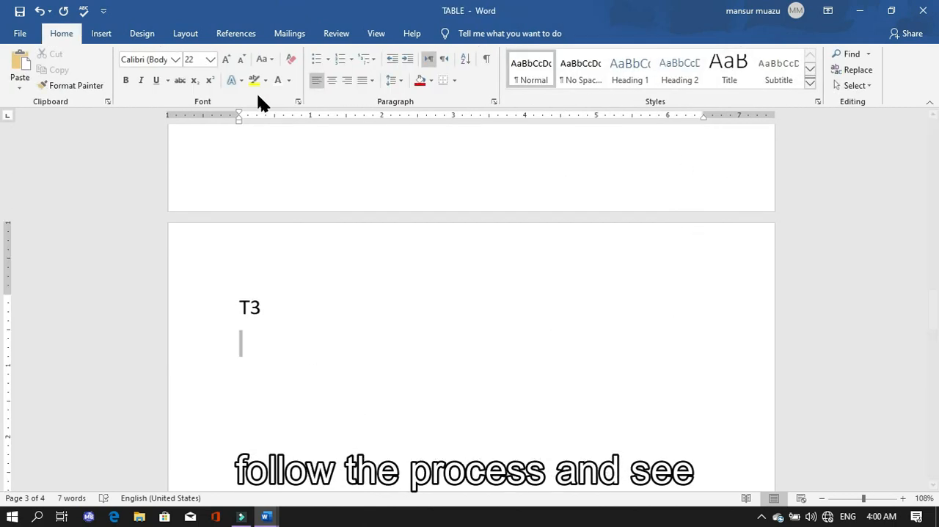
click(102, 33)
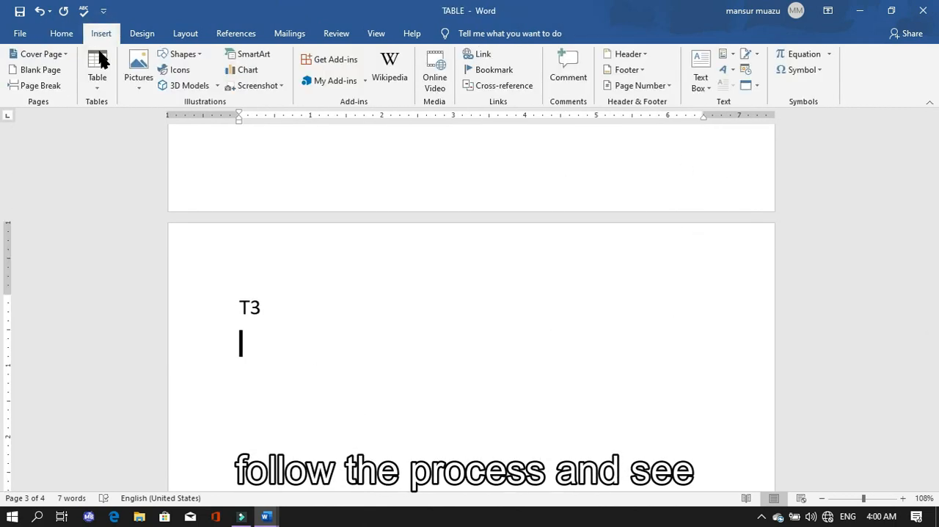
click(101, 68)
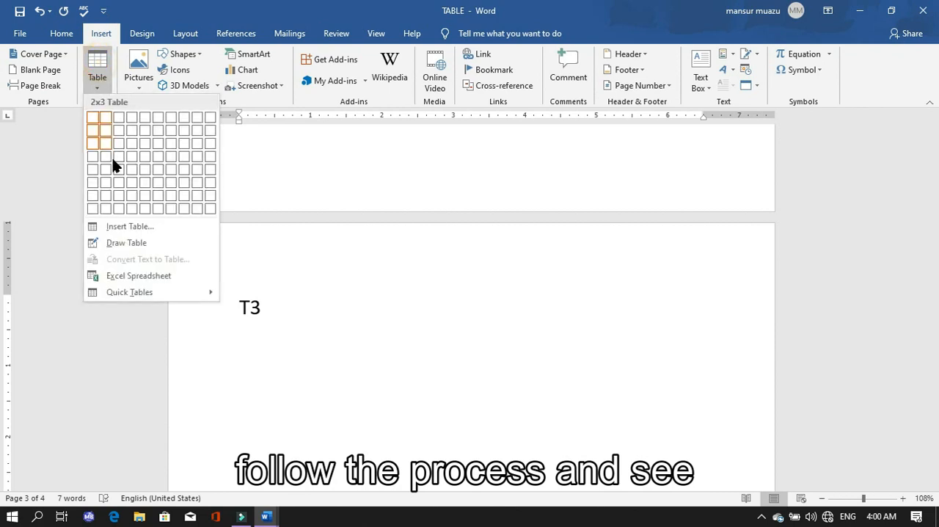
click(117, 243)
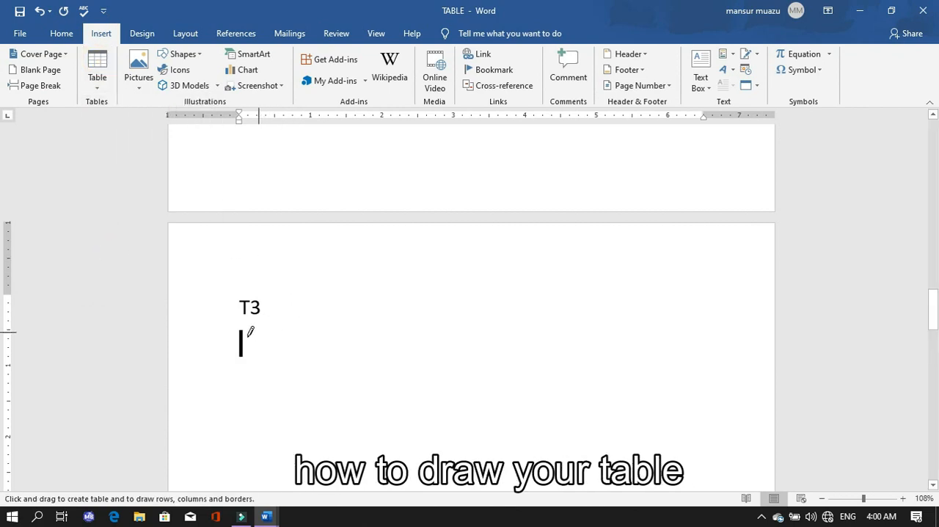
mouse_move(240, 329)
mouse_down()
mouse_move(244, 356)
mouse_move(570, 433)
mouse_move(714, 522)
mouse_move(702, 443)
mouse_up()
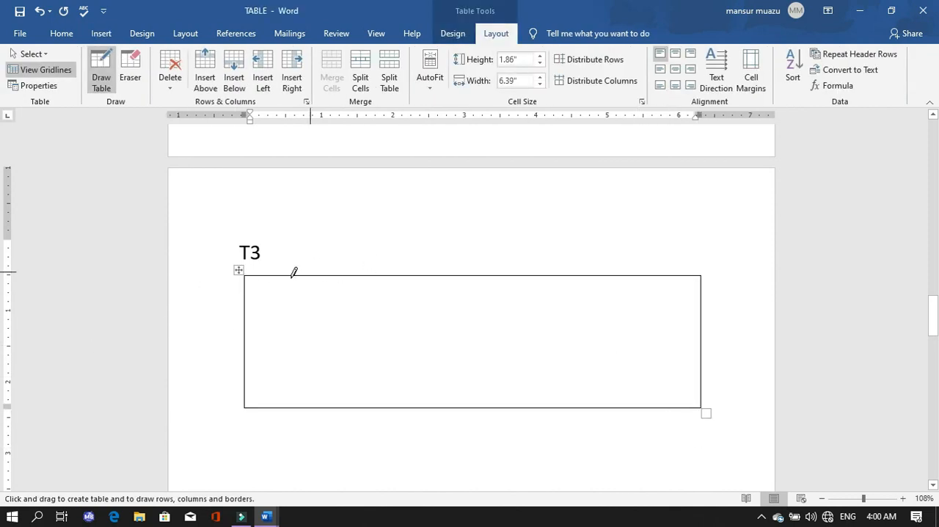
Divide the drawn T3 table into six columns and three rows with five vertical and two horizontal lines.
mouse_move(286, 276)
mouse_down()
mouse_move(287, 369)
mouse_move(298, 350)
mouse_up()
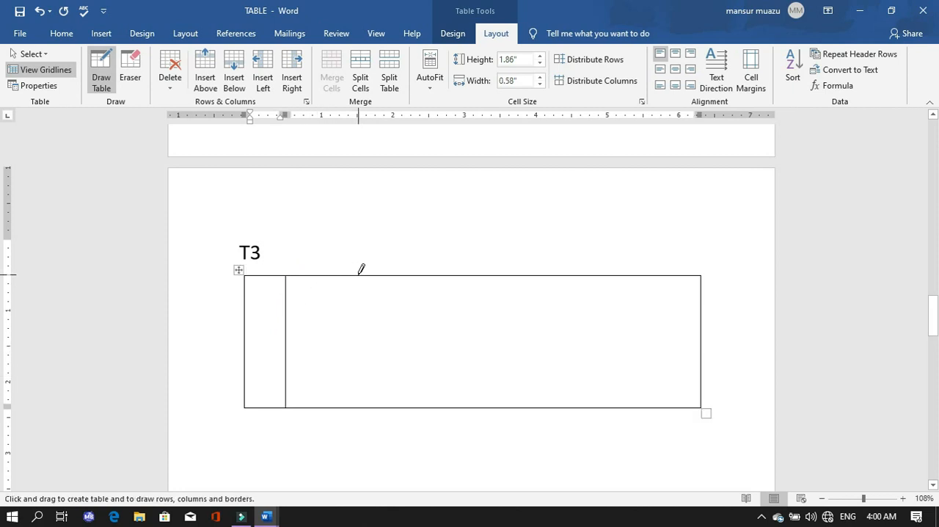
drag(370, 273, 368, 403)
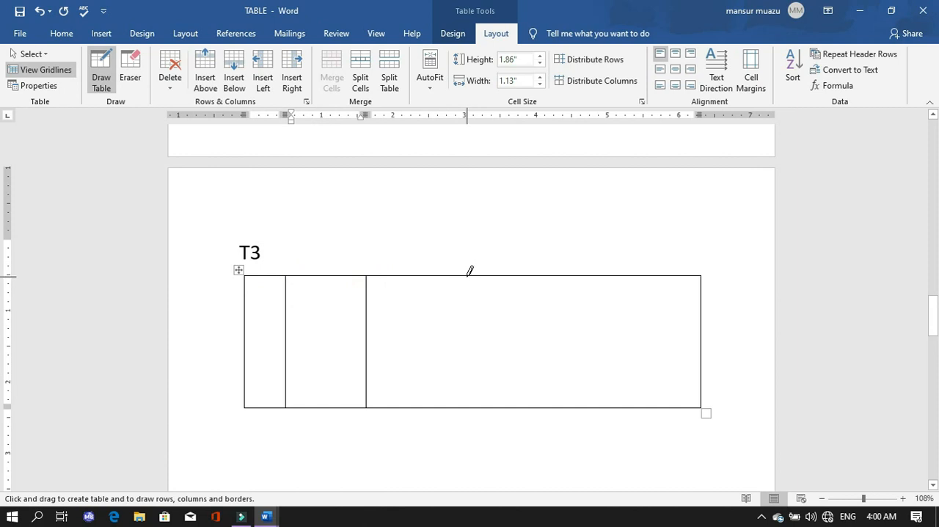
drag(467, 276, 469, 405)
drag(535, 275, 534, 405)
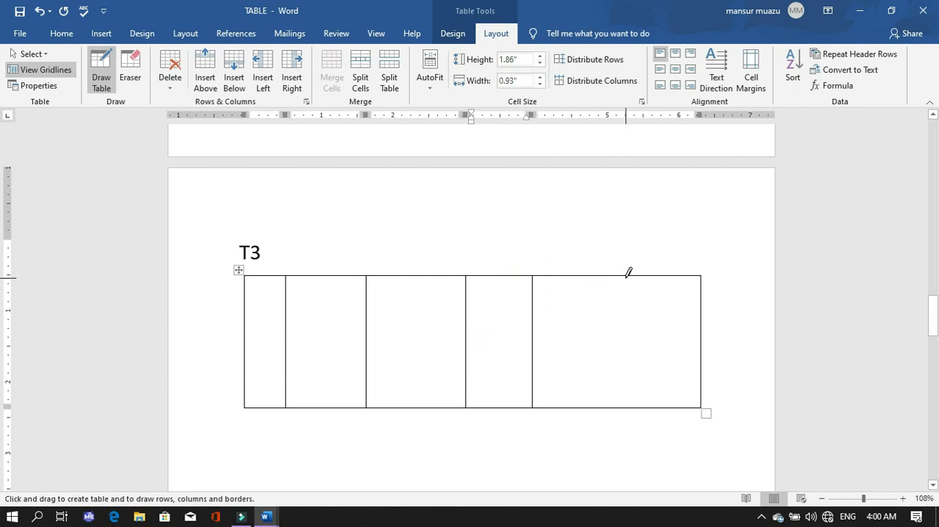
drag(623, 275, 622, 405)
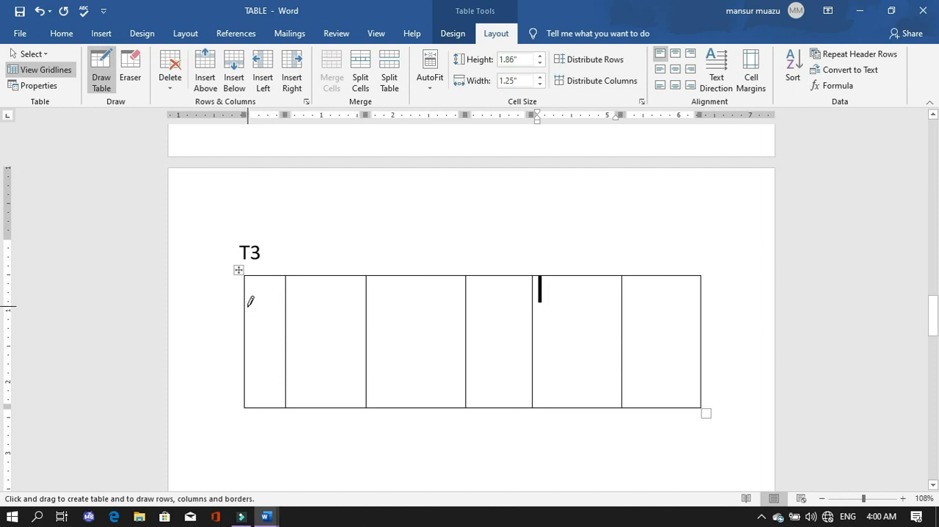
mouse_move(248, 318)
mouse_down()
mouse_move(434, 310)
mouse_move(679, 327)
mouse_move(664, 332)
mouse_up()
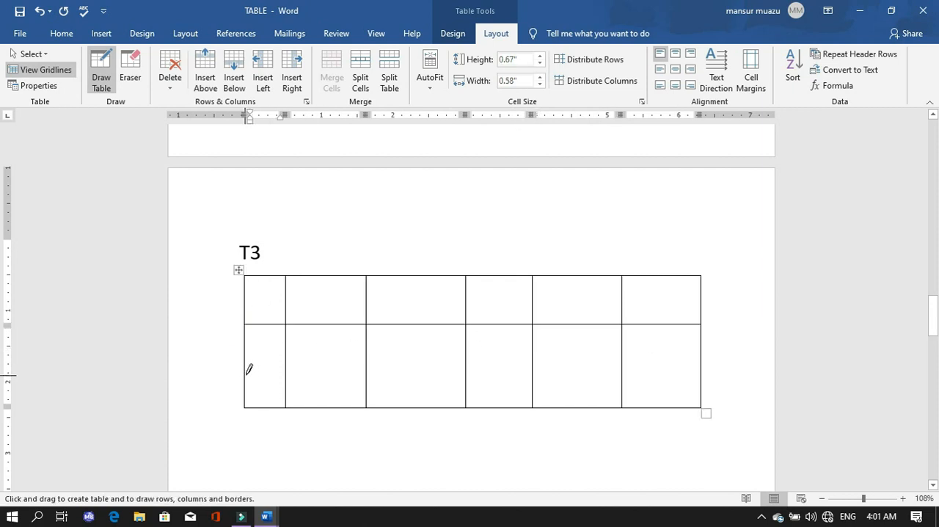
drag(245, 374, 667, 347)
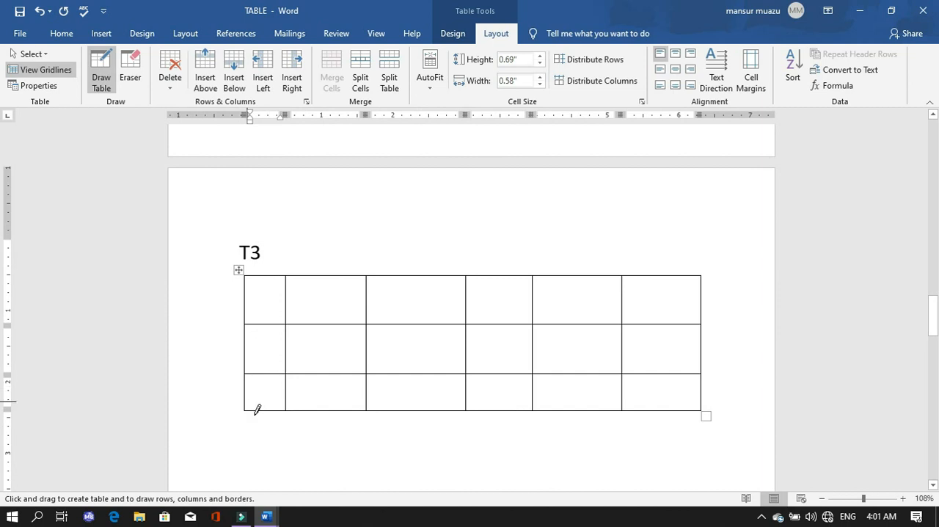
Draw an extra cell about 2.6 inches wide beneath the T3 table's left part and a separate cell about 1.04 inches wide beneath its right part.
drag(245, 409, 271, 445)
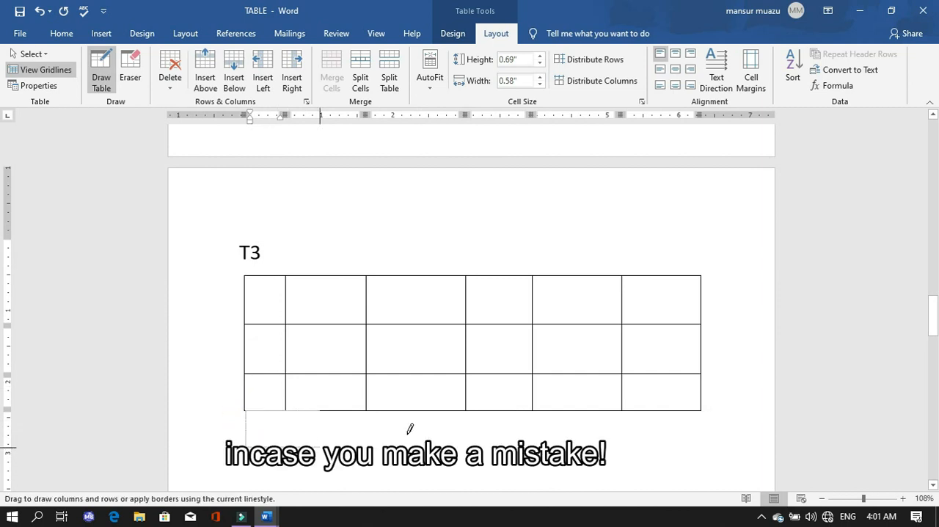
mouse_move(410, 430)
mouse_down()
mouse_move(436, 414)
mouse_move(451, 432)
mouse_move(434, 446)
mouse_up()
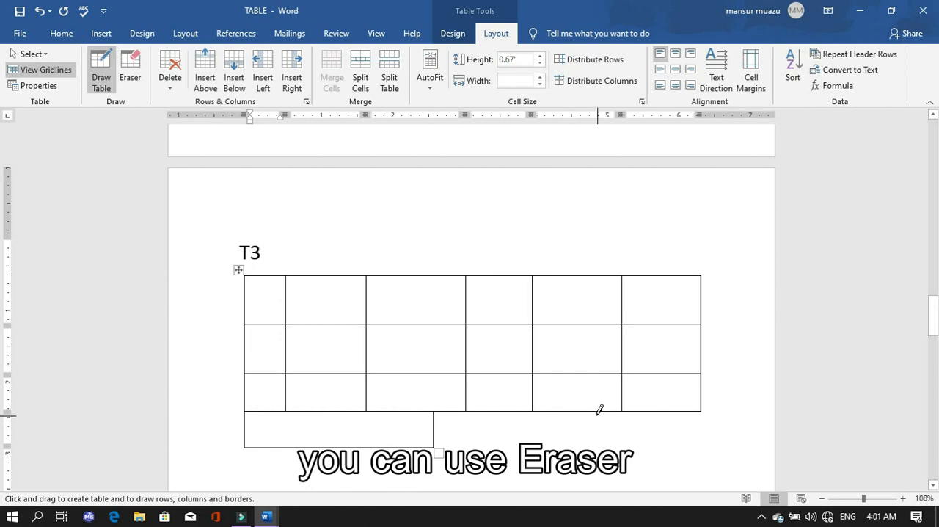
drag(596, 412, 596, 446)
drag(672, 438, 670, 440)
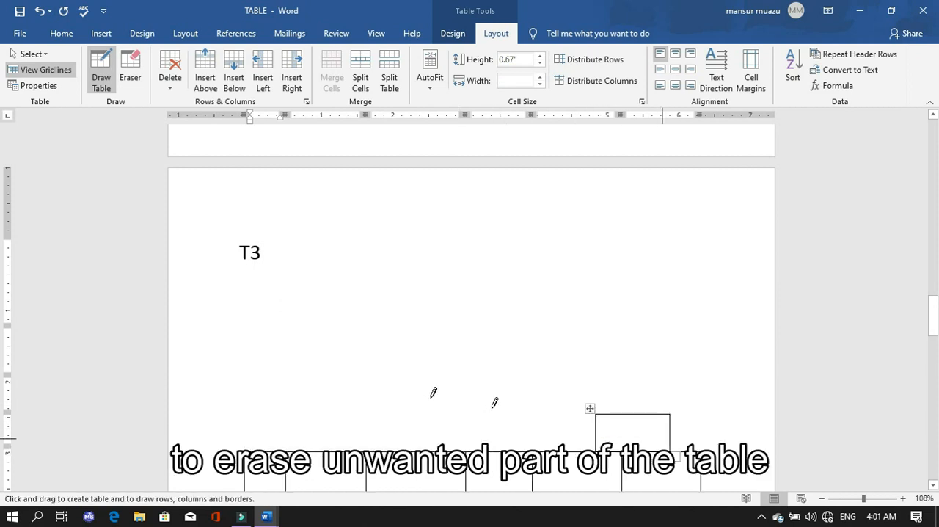
Remove the extra cells drawn beneath the T3 table by erasing their borders with the Eraser.
click(131, 70)
mouse_move(567, 416)
mouse_down()
mouse_move(624, 407)
mouse_move(682, 420)
mouse_move(635, 412)
mouse_move(677, 409)
mouse_move(576, 415)
mouse_move(684, 411)
mouse_up()
drag(461, 298, 349, 310)
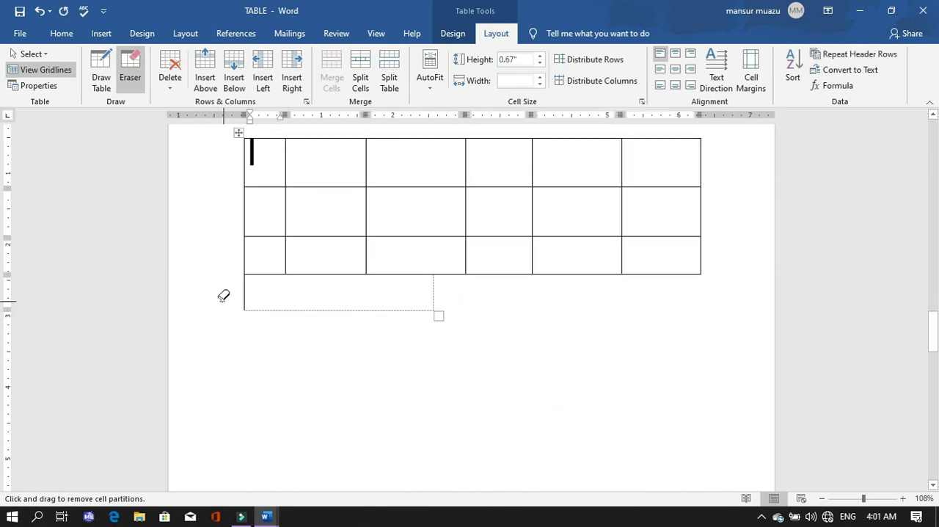
drag(224, 294, 291, 298)
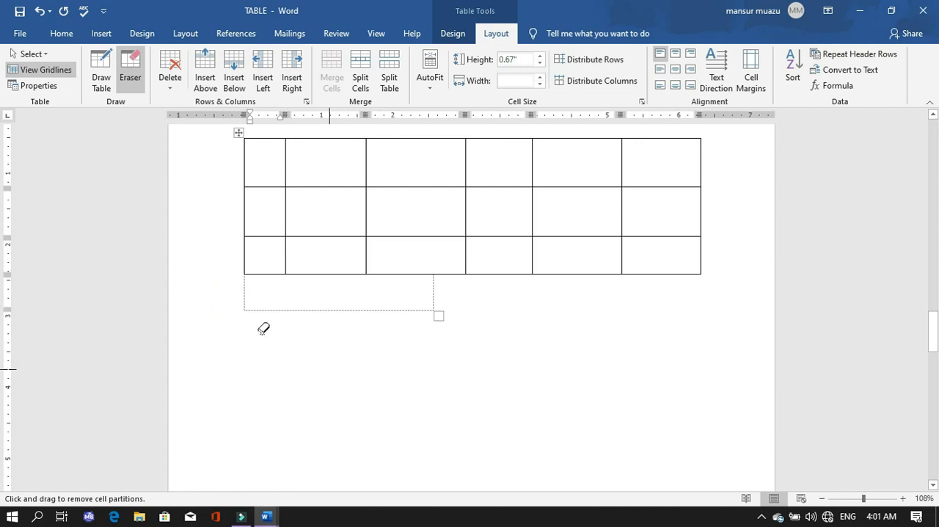
click(102, 72)
click(124, 73)
mouse_move(457, 311)
mouse_down()
mouse_move(281, 297)
mouse_move(213, 308)
mouse_up()
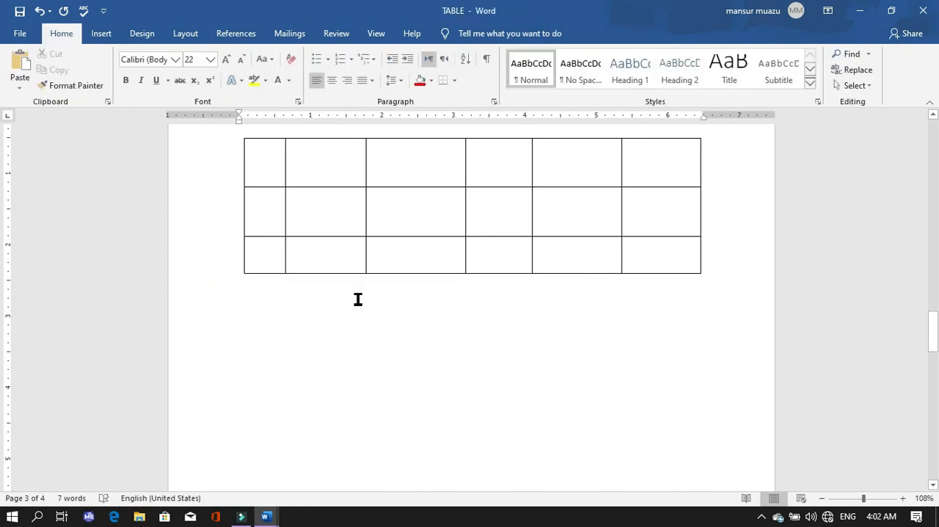
Insert a new row between the rows numbered 1 and 2 in the T1 table.
scroll(357, 299, up, 5)
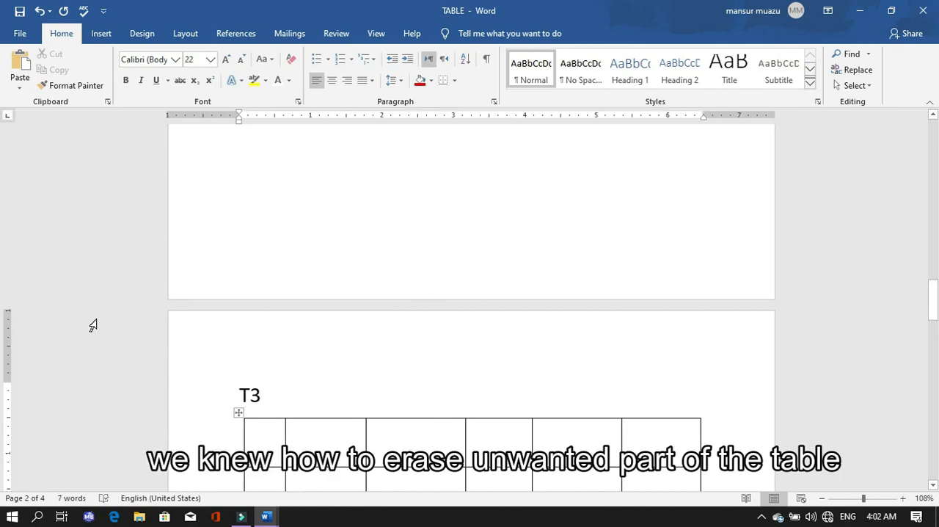
scroll(299, 295, up, 10)
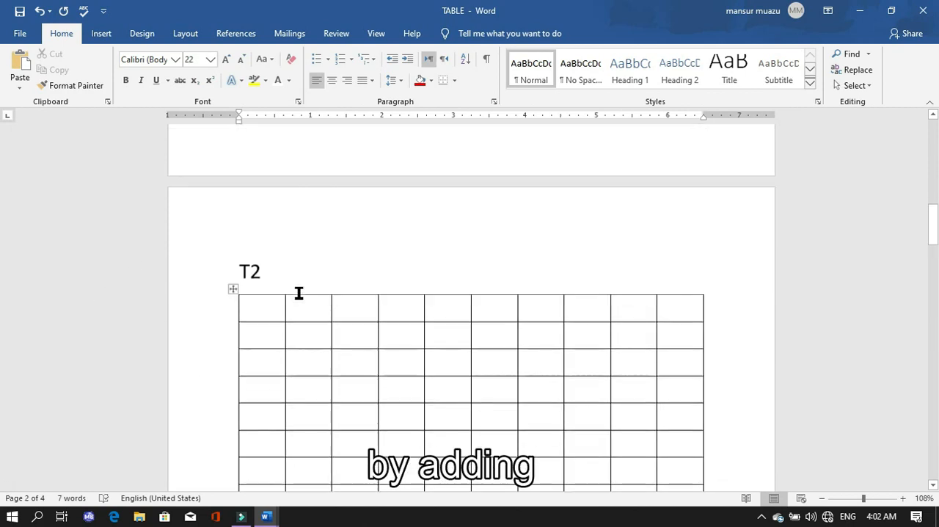
scroll(298, 293, up, 10)
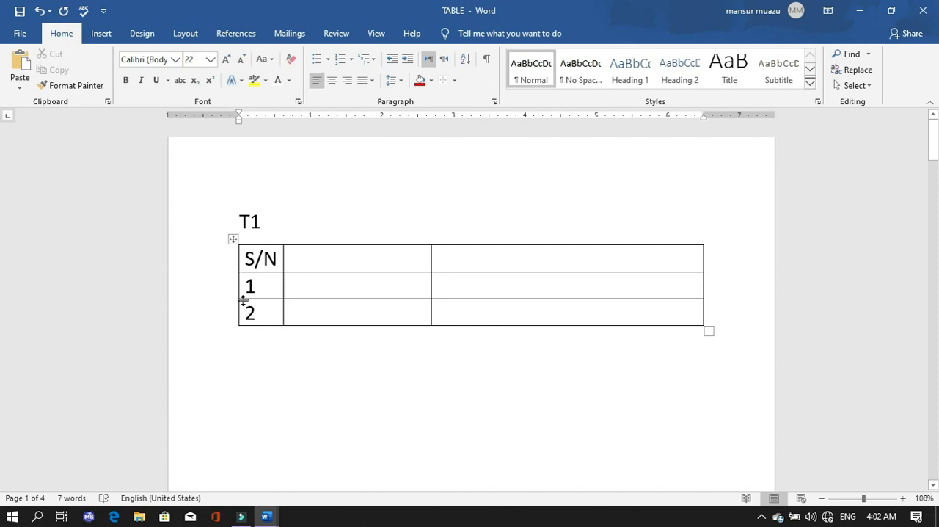
mouse_move(238, 302)
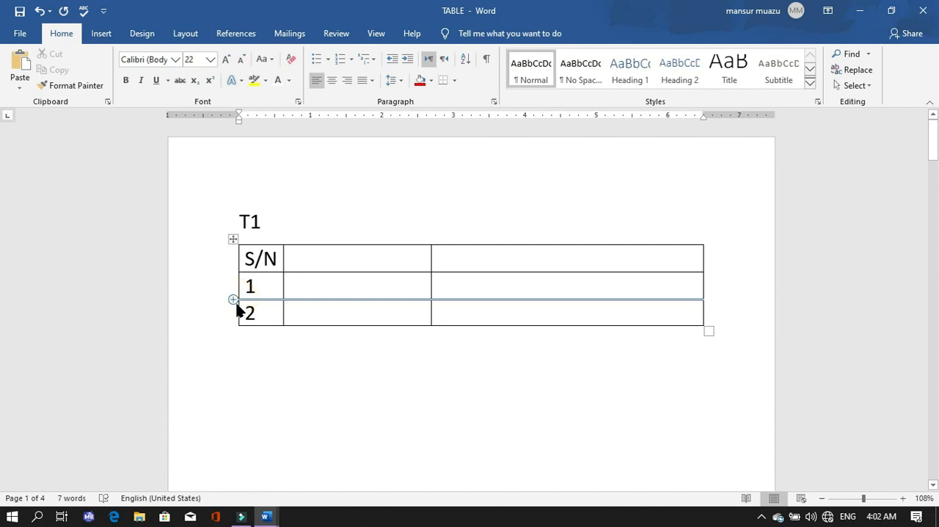
click(232, 299)
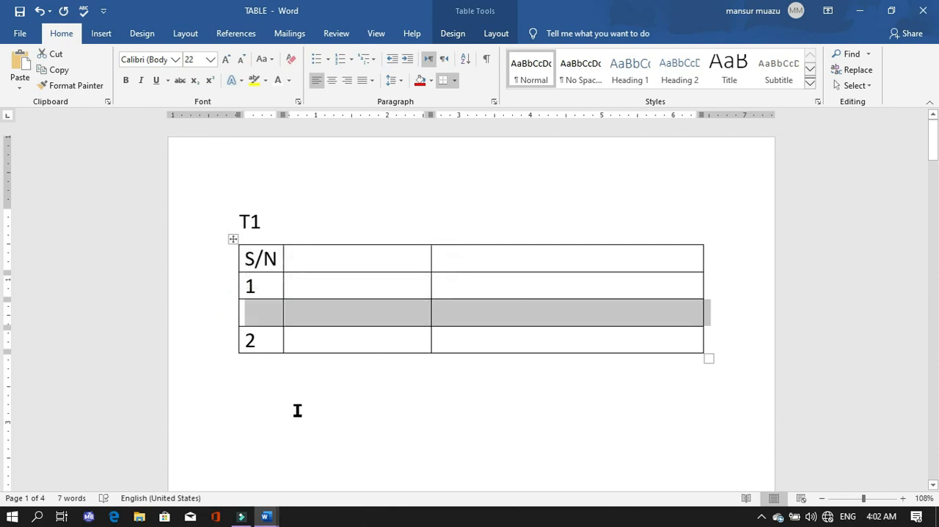
Renumber the T1 table's last row as 3 and enter 2 in the new row's S/N cell.
click(259, 342)
key(BackSpace)
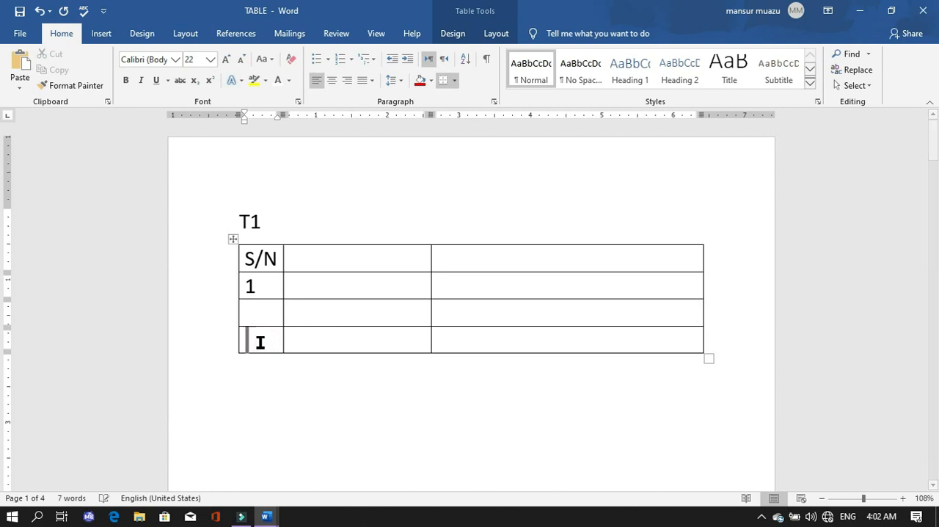
text(3)
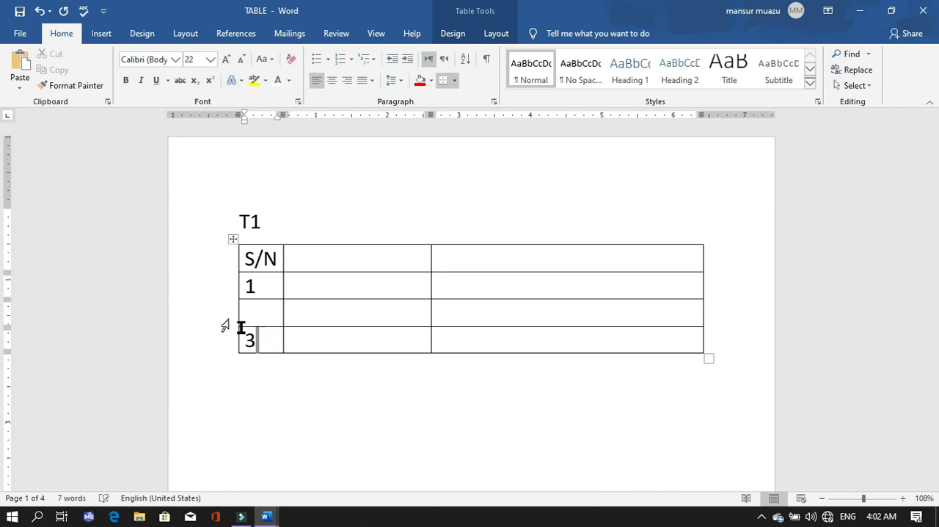
click(257, 314)
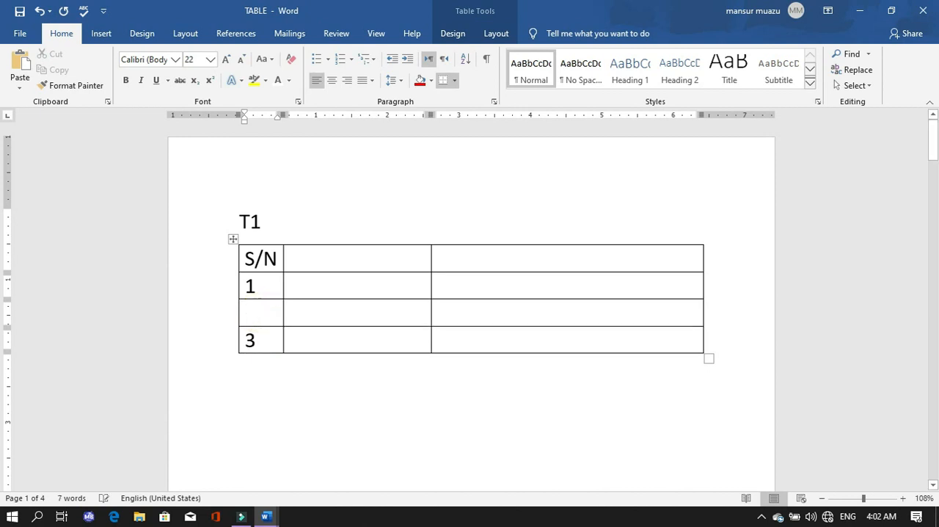
text(2)
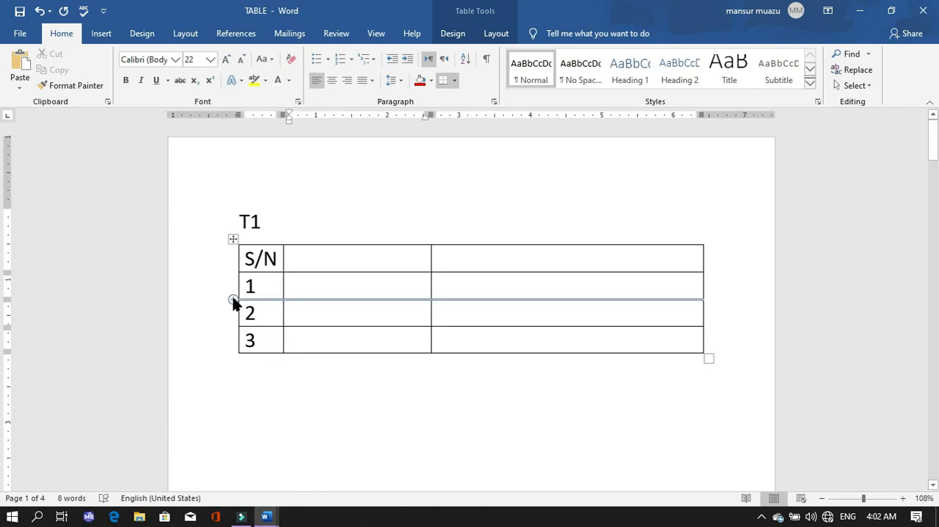
Insert another row directly below row 1 of the T1 table and number the rows from there on 2, 3 and 4.
click(234, 300)
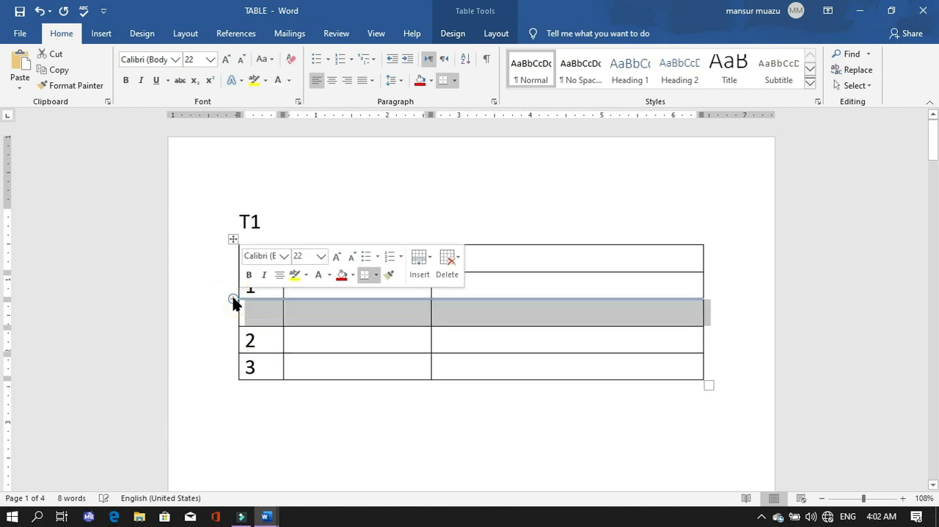
click(269, 312)
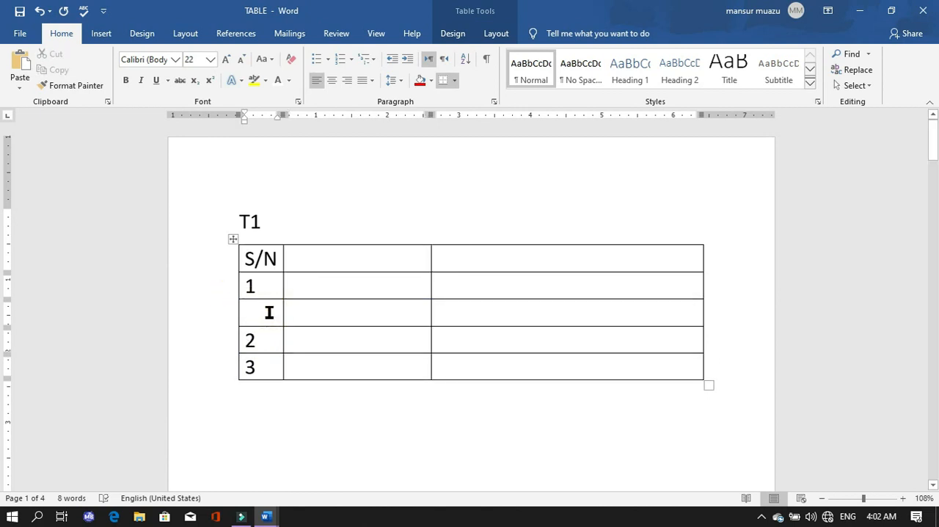
text(2)
click(265, 339)
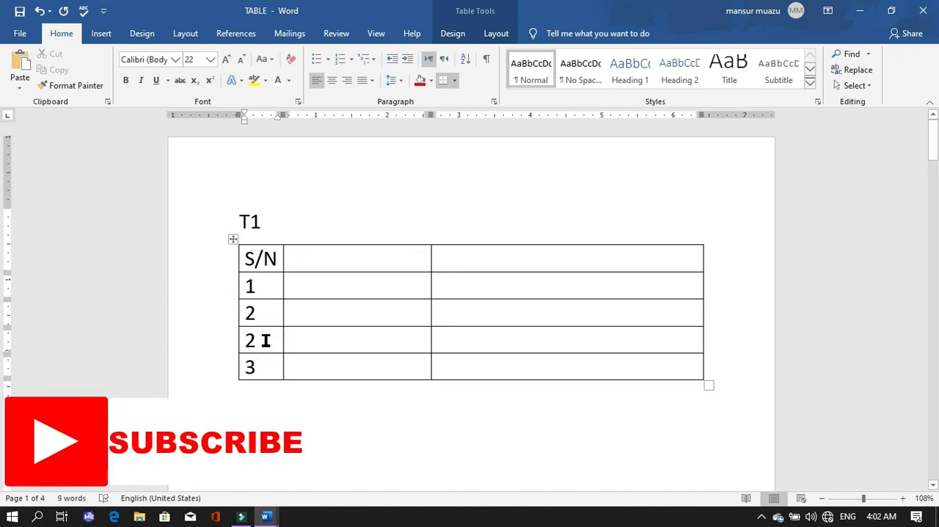
key(BackSpace)
text(3)
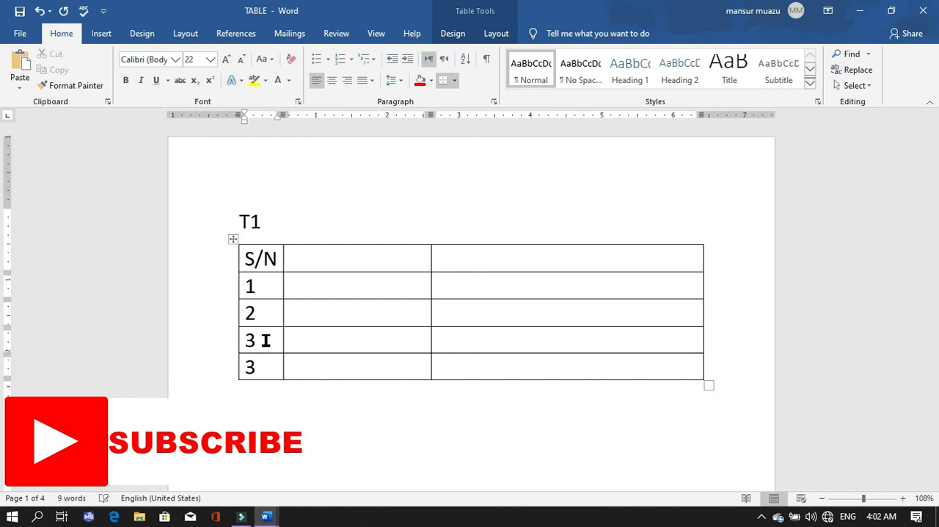
key(BackSpace)
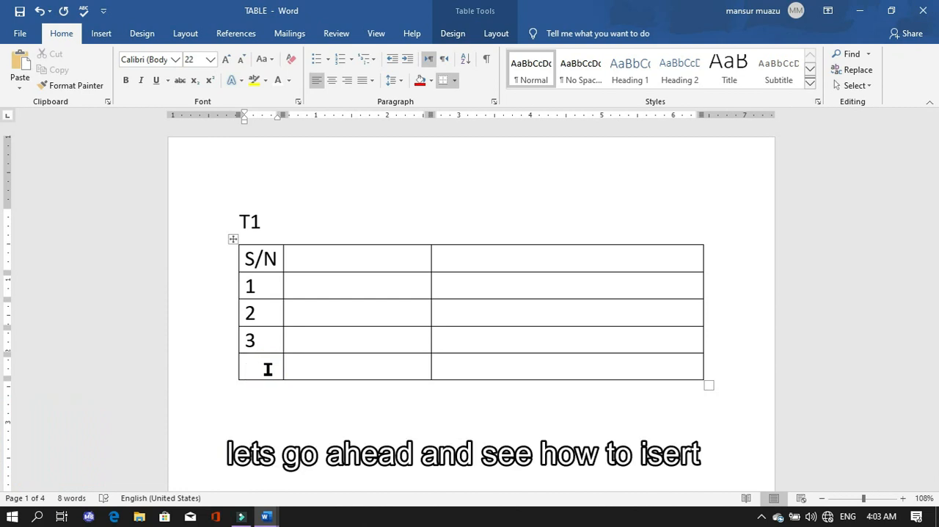
text(4)
Insert an Excel Spreadsheet on the empty line below the T4 heading.
scroll(323, 339, down, 8)
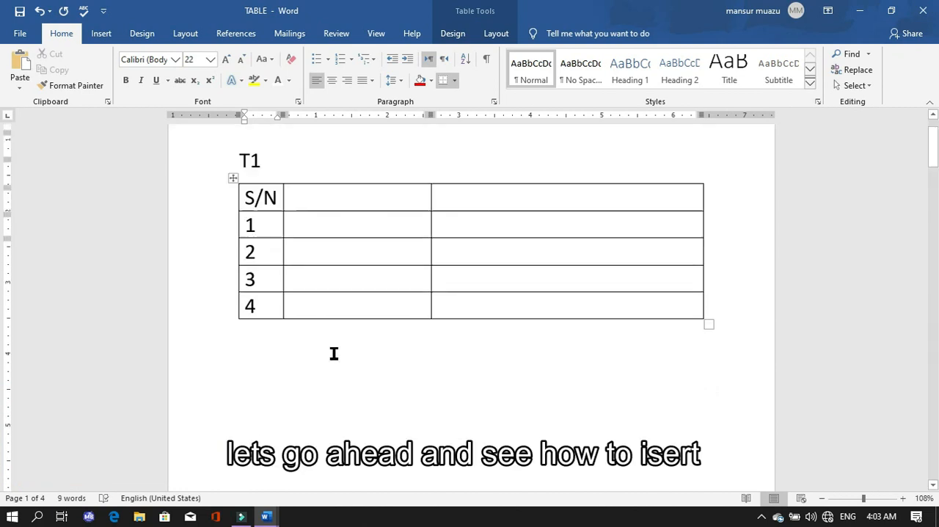
scroll(359, 445, down, 10)
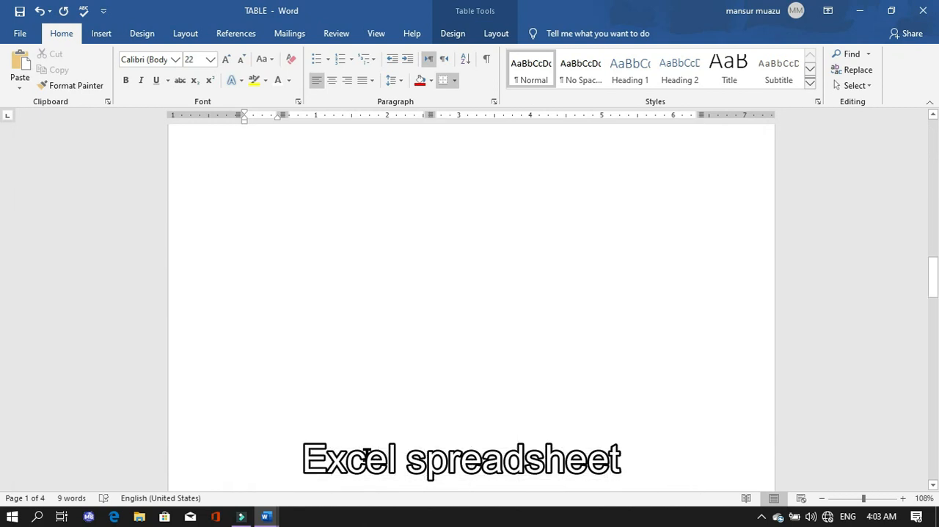
scroll(469, 294, down, 8)
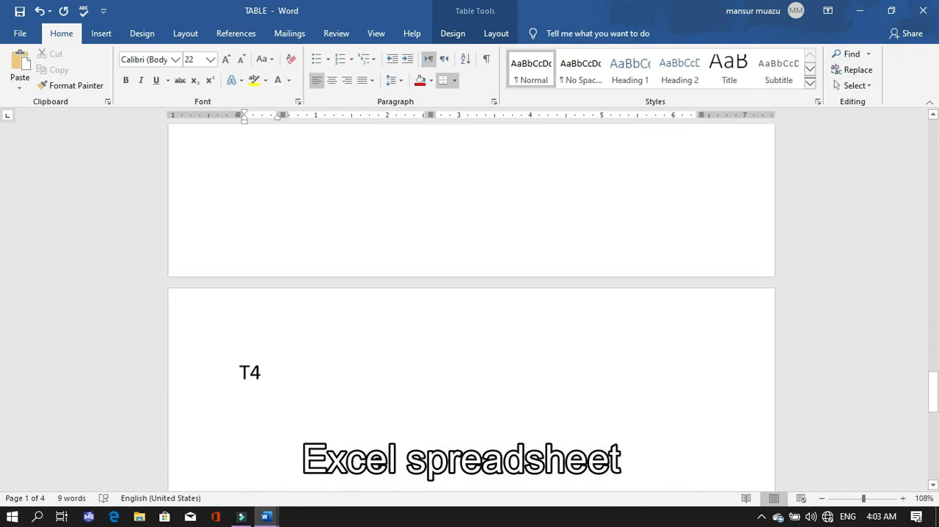
click(254, 275)
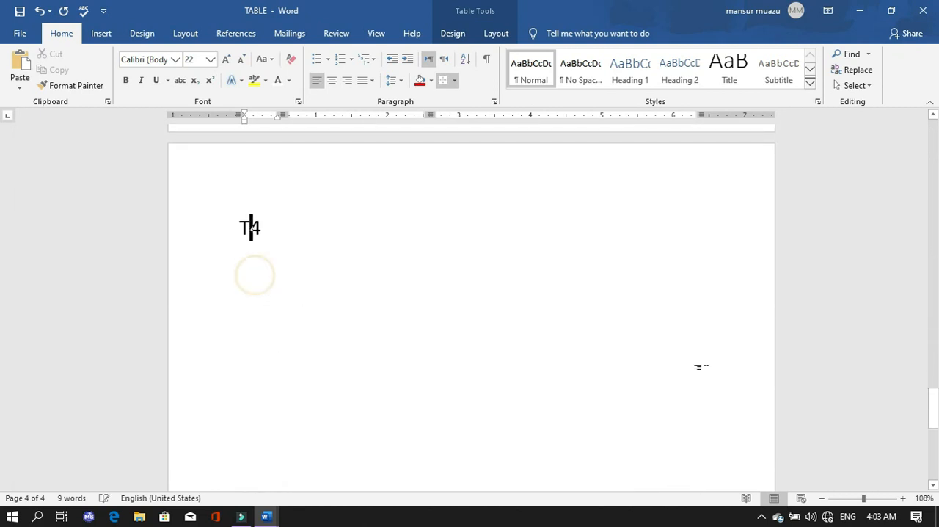
click(324, 220)
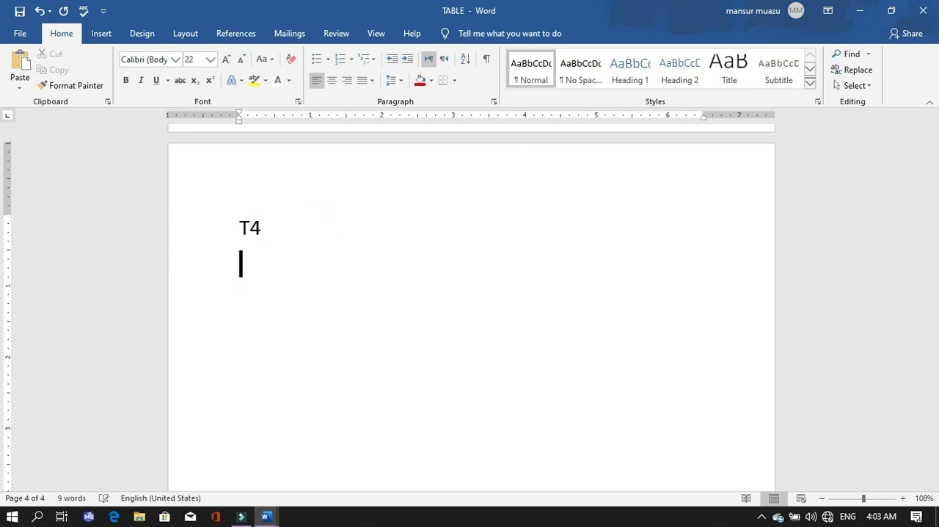
click(93, 38)
click(98, 87)
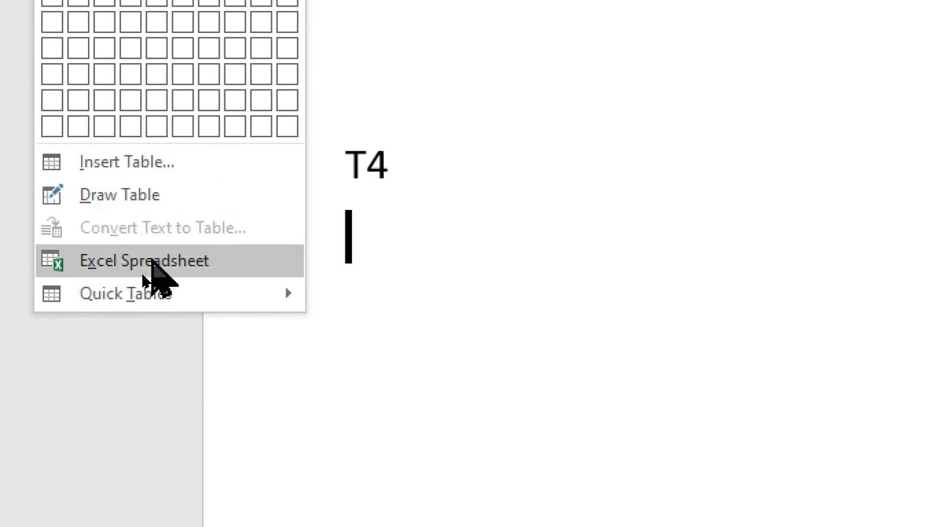
click(152, 263)
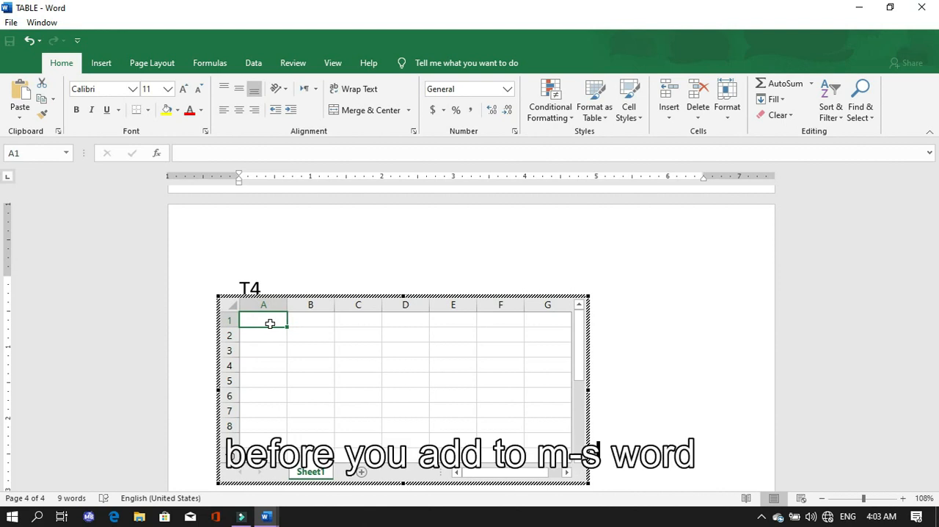
Enter SUBJECT, MATH and ENGLISH in cells A1 to A3 of the embedded spreadsheet.
text(SUBJEC)
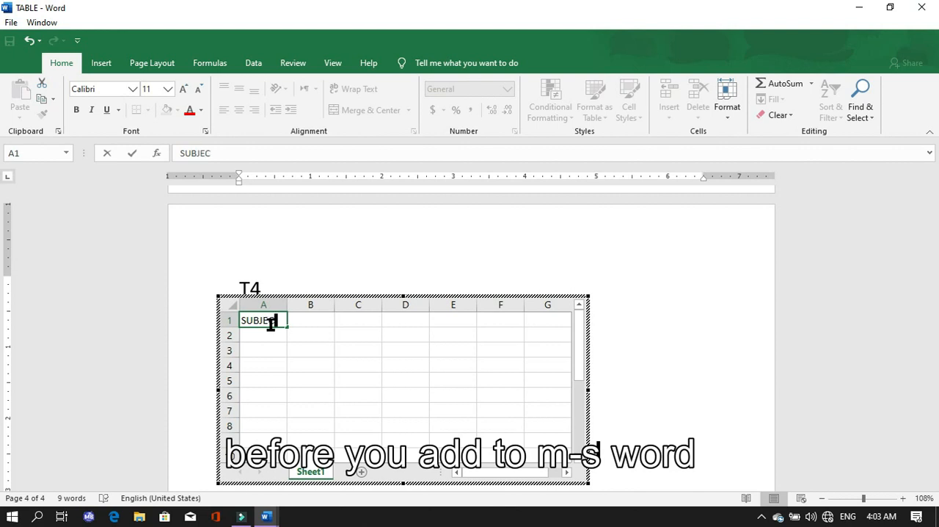
text(T)
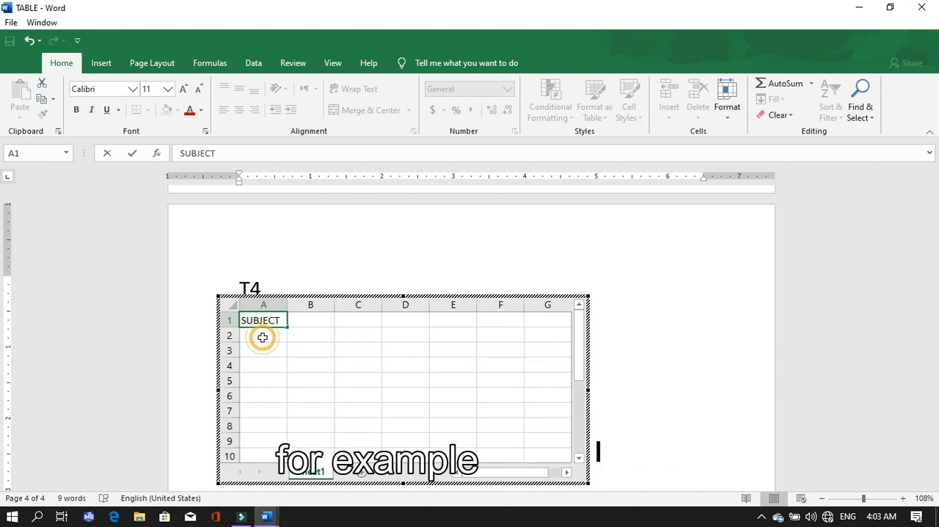
click(262, 336)
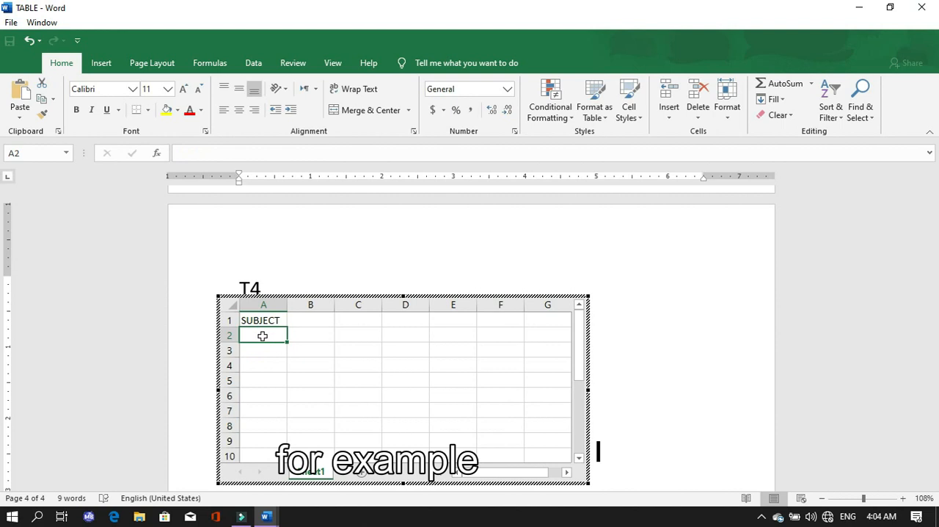
text(MA)
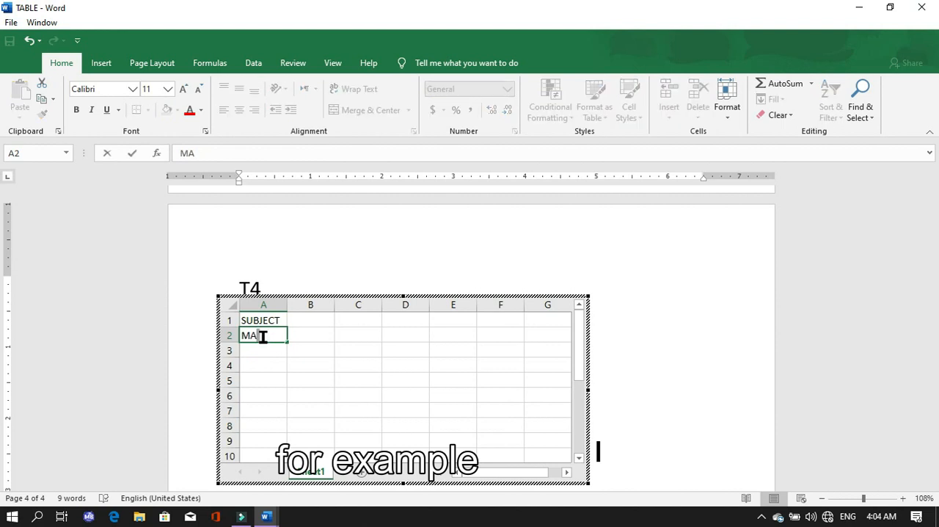
text(TH)
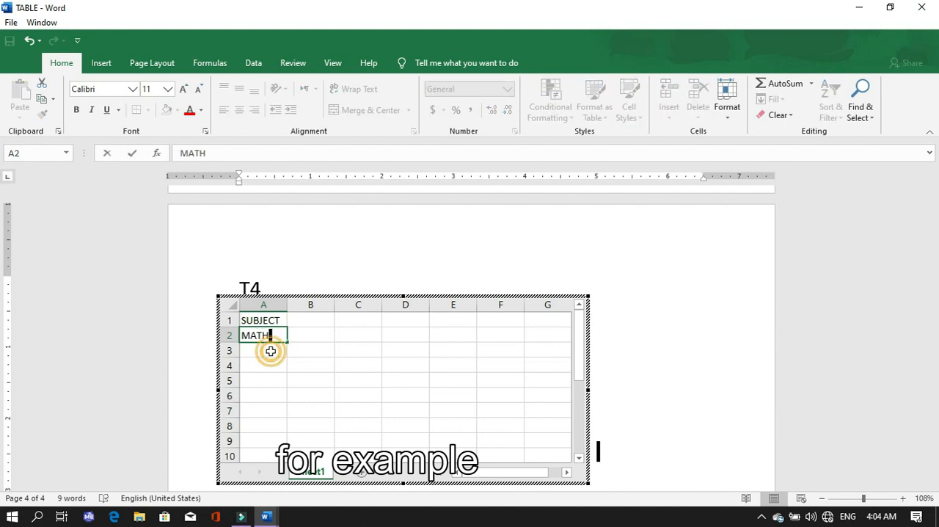
click(271, 350)
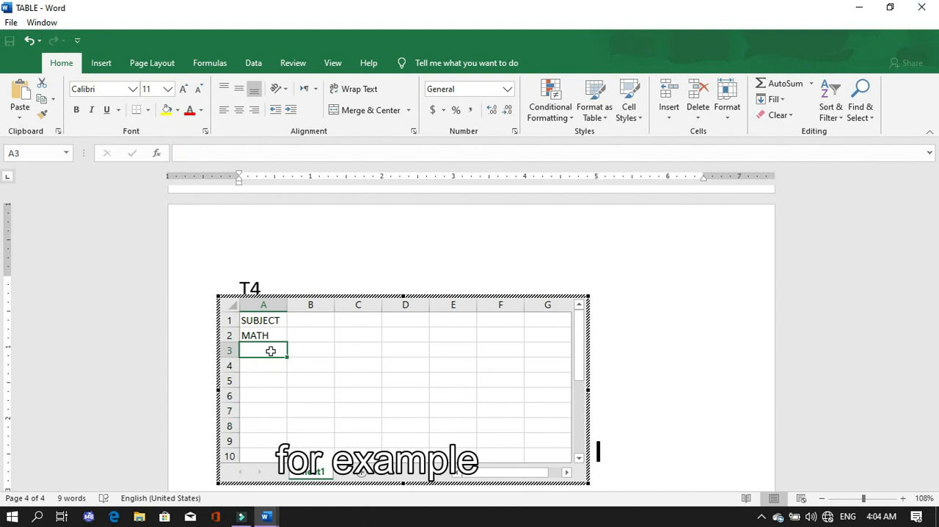
text(ENG)
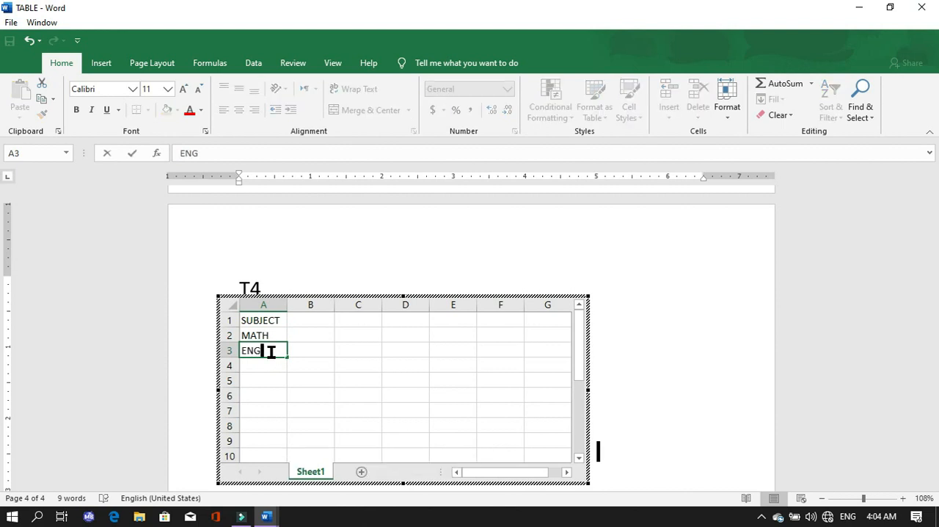
text(LISGH)
key(BackSpace)
key(BackSpace)
text(H)
Enter TOPIC in cell B1 of the embedded spreadsheet.
click(304, 320)
text(TOPIC)
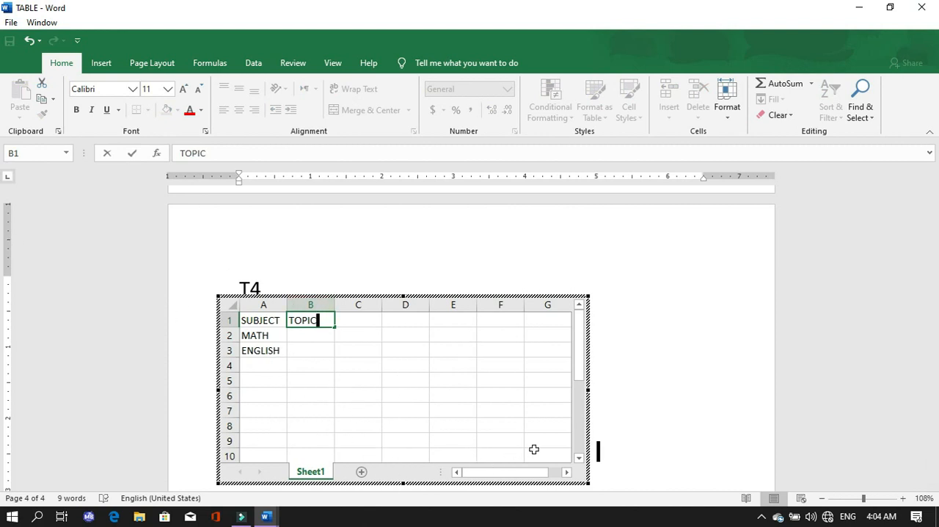
Shift the embedded spreadsheet's visible area to columns AH to AN near row 100 and leave spreadsheet editing.
drag(575, 461, 568, 472)
click(567, 473)
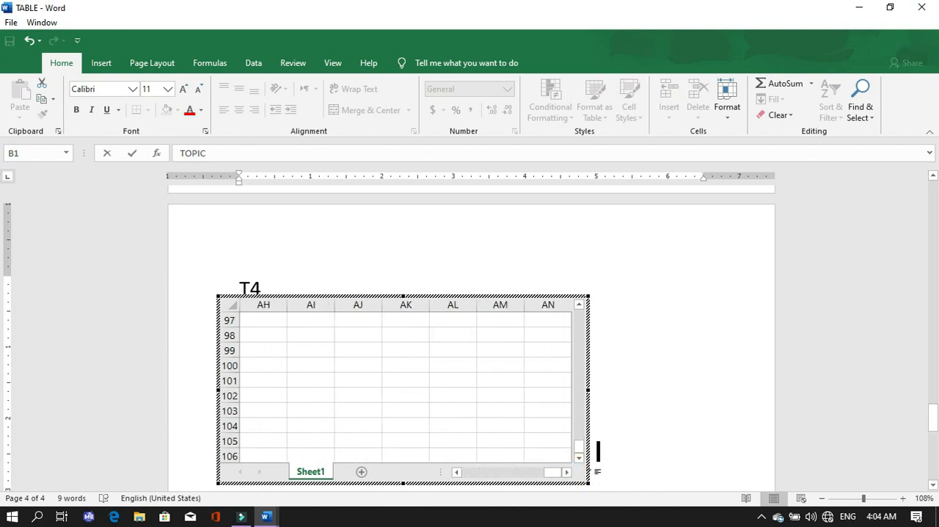
scroll(584, 474, down, 4)
scroll(650, 432, down, 2)
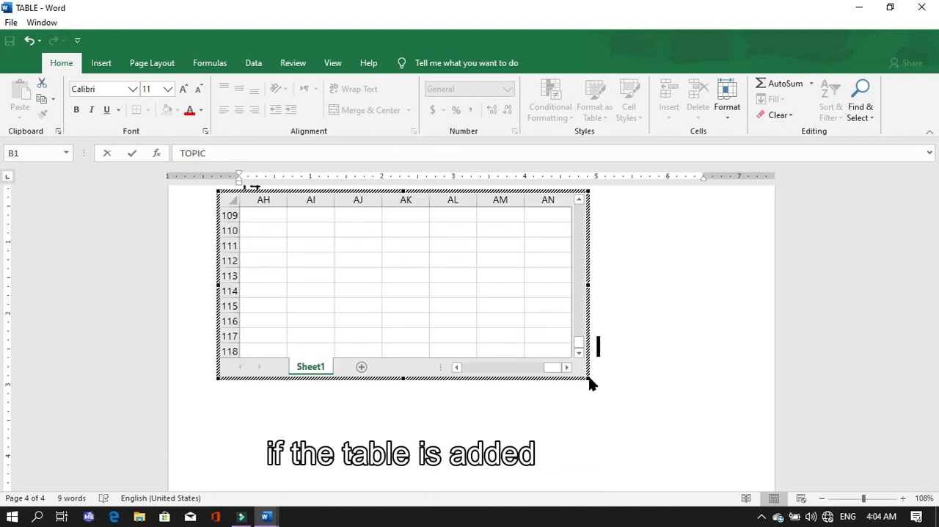
click(598, 383)
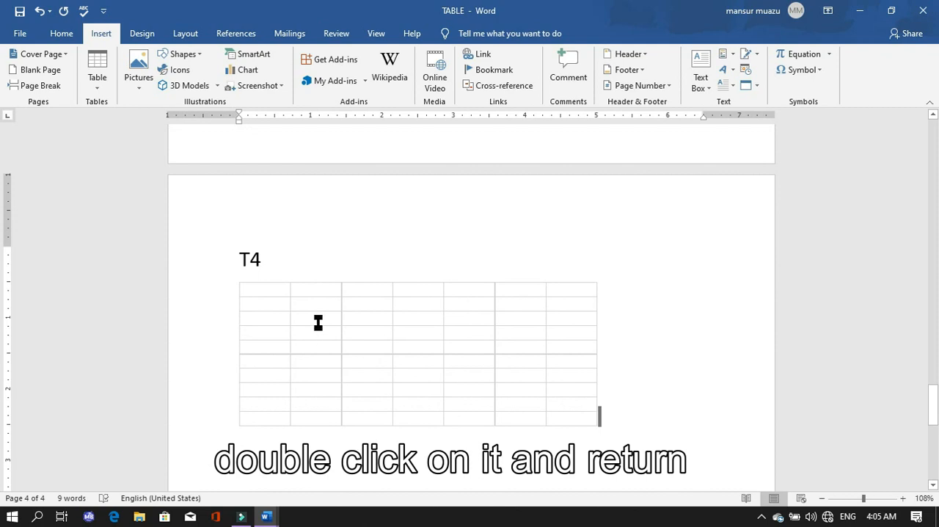
Reopen the T4 spreadsheet for editing and bring its visible area back to column A and row 1.
double_click(318, 320)
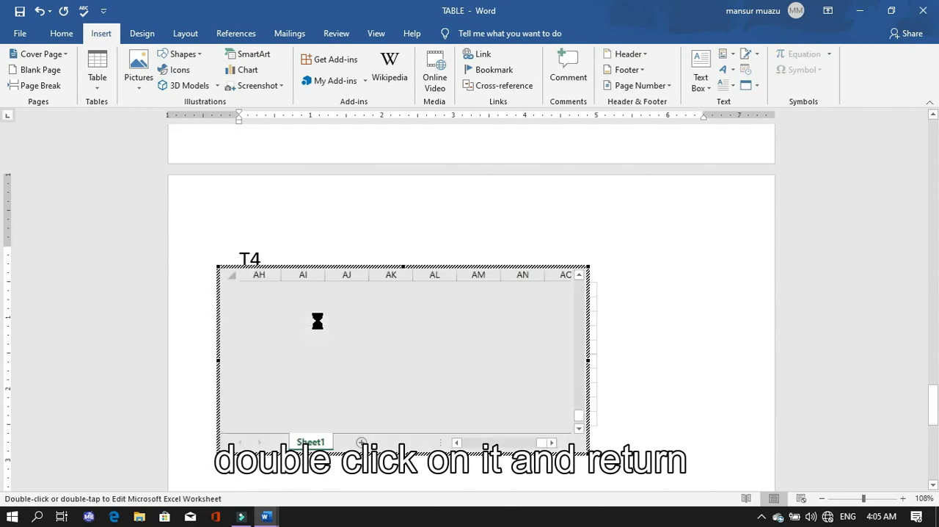
scroll(330, 372, down, 3)
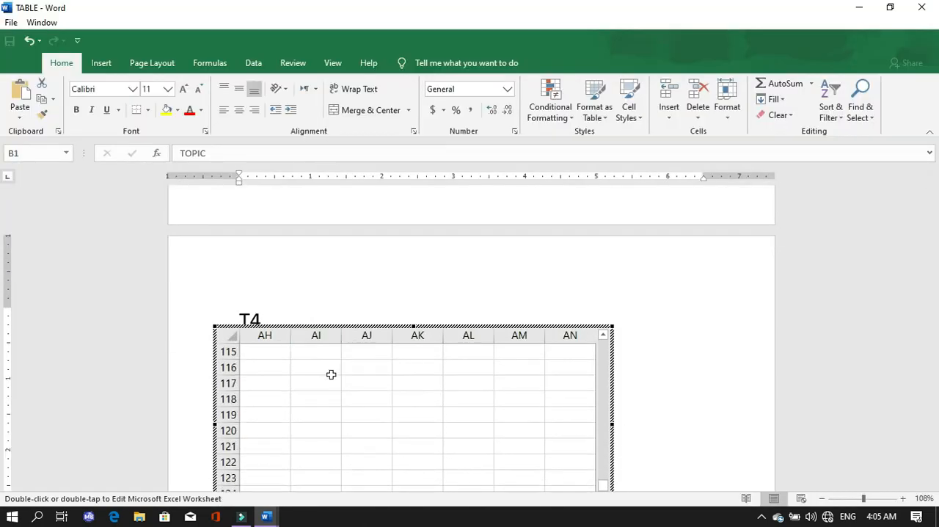
scroll(337, 379, up, 4)
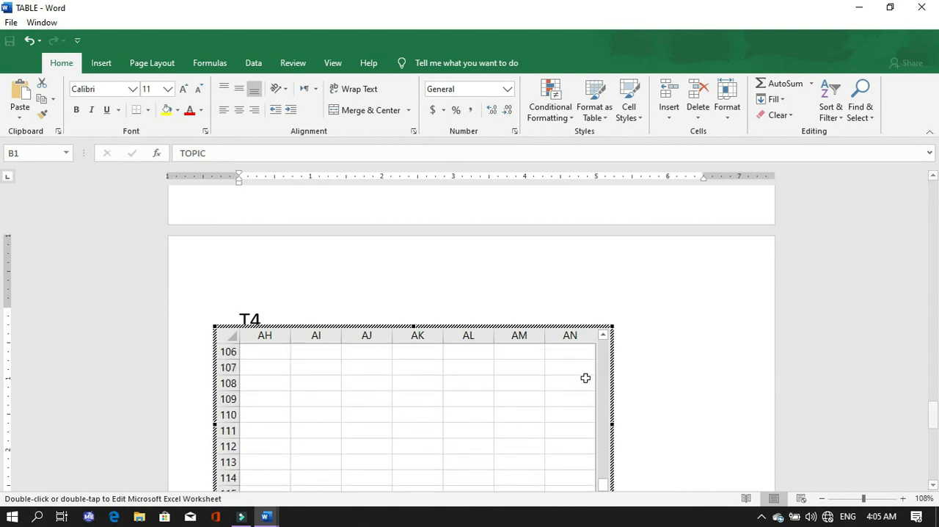
scroll(584, 377, up, 5)
scroll(589, 386, up, 5)
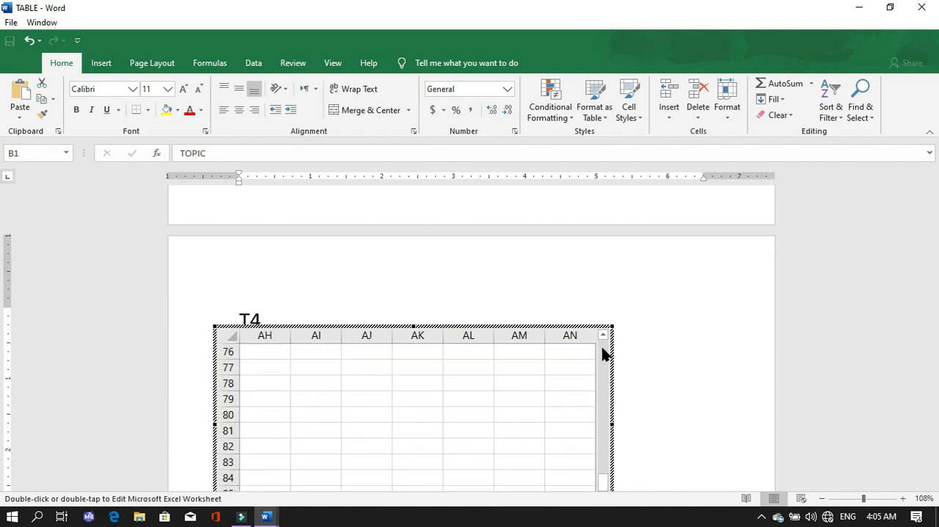
drag(603, 339, 603, 339)
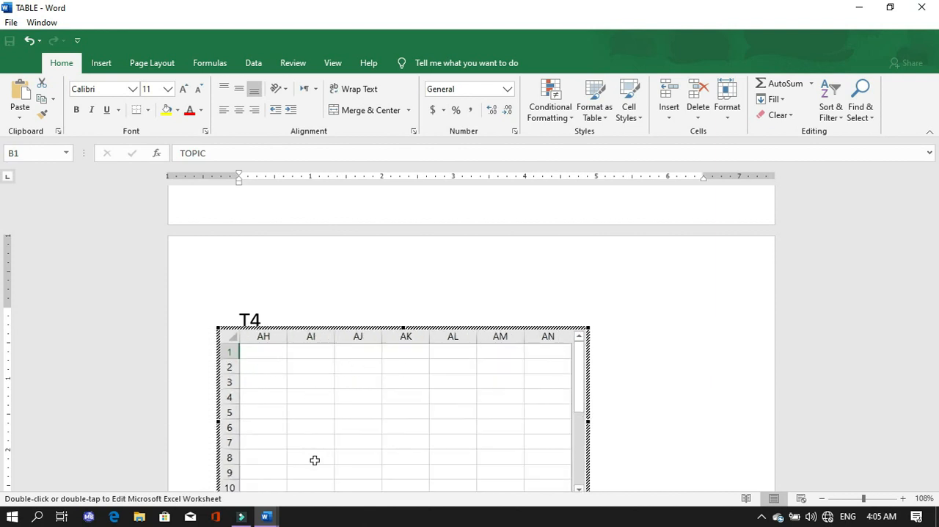
scroll(330, 451, down, 1)
click(660, 418)
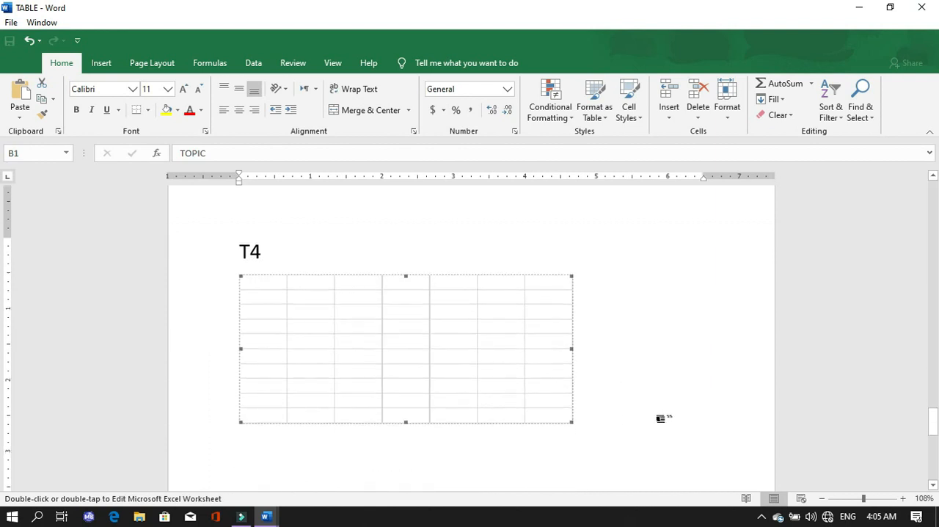
double_click(543, 411)
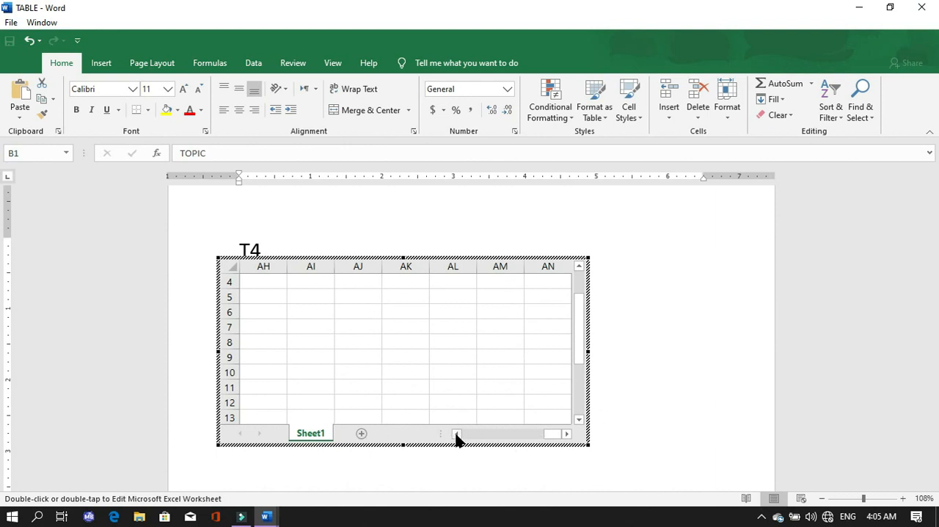
drag(456, 434, 456, 434)
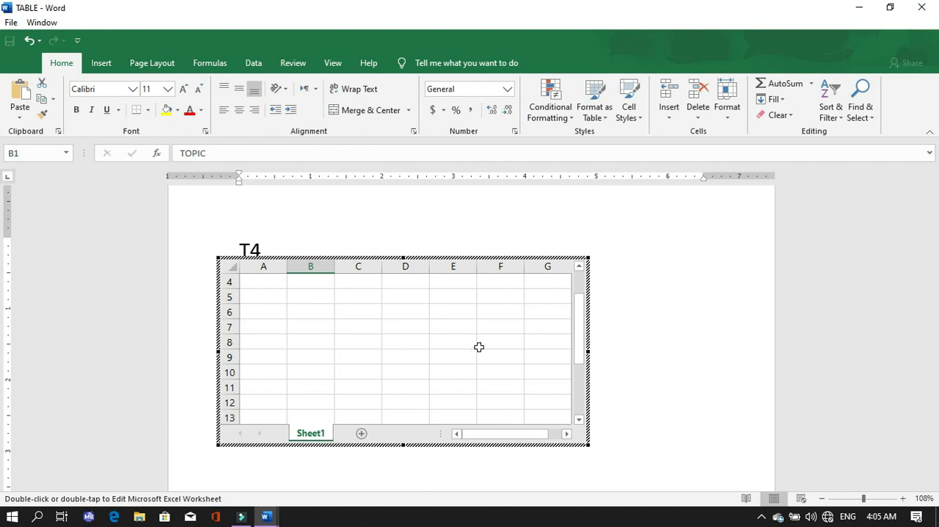
click(577, 269)
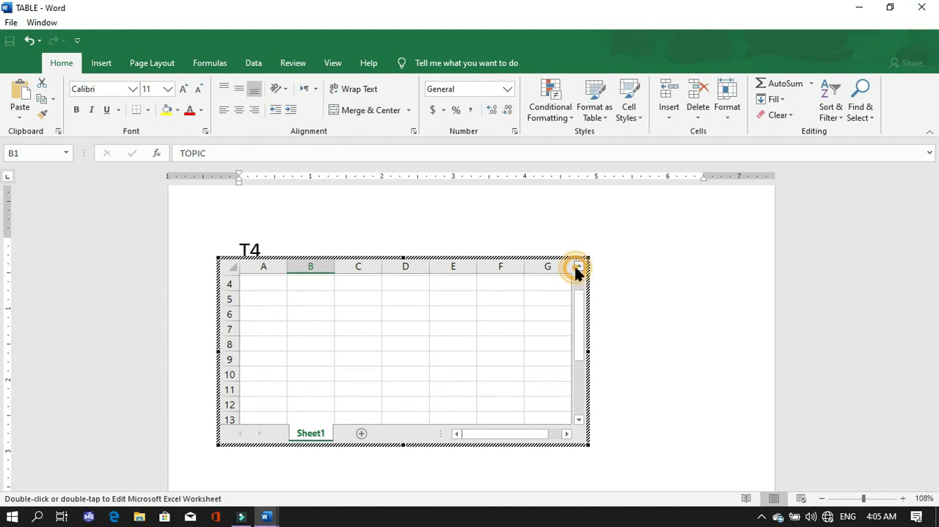
drag(576, 270, 577, 270)
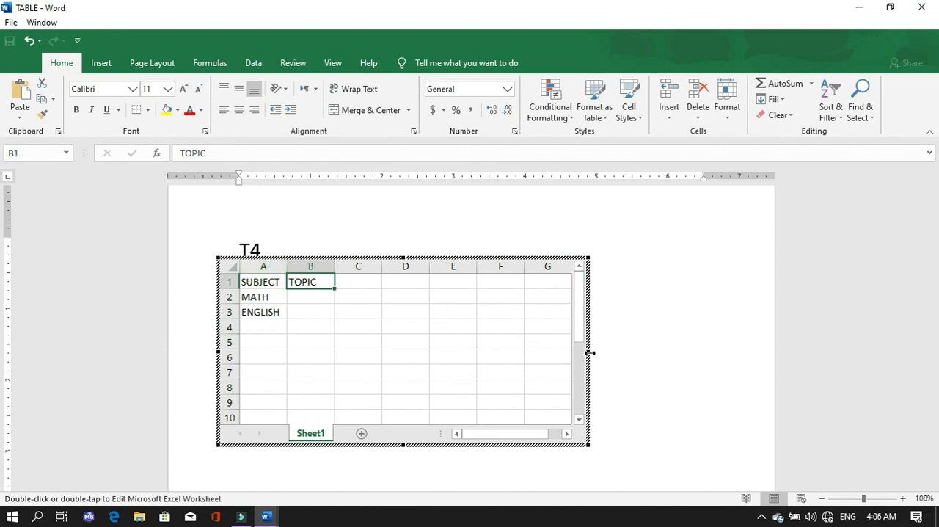
Widen the embedded spreadsheet's frame by one column to include column H and leave spreadsheet editing.
drag(589, 352, 637, 355)
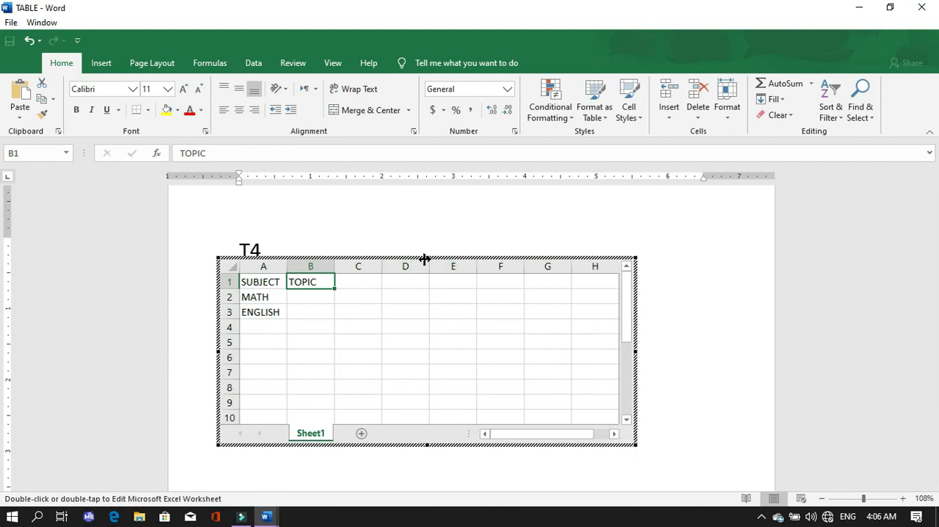
drag(425, 258, 423, 240)
click(505, 231)
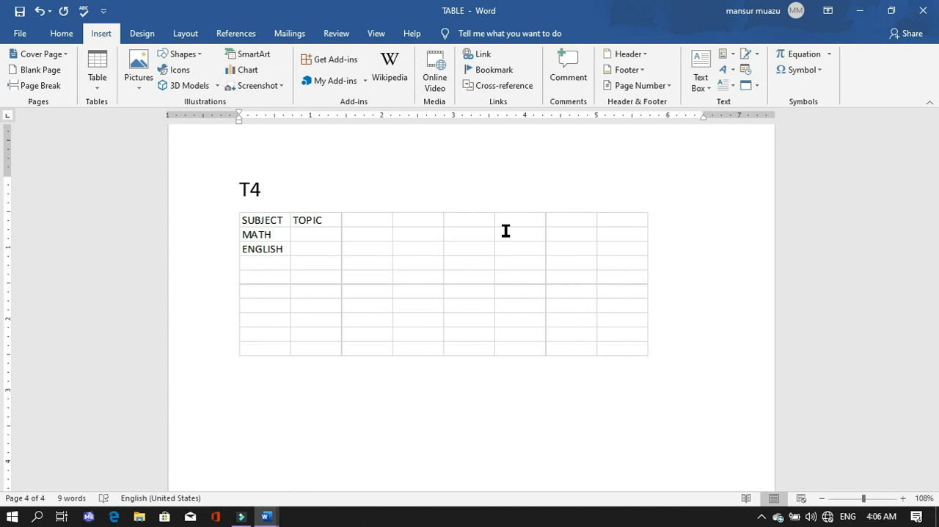
click(389, 249)
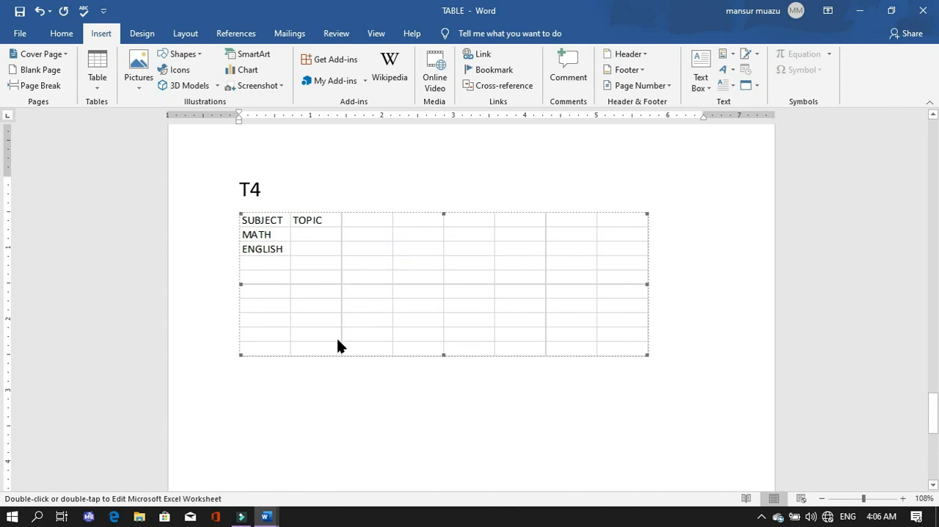
scroll(379, 366, up, 10)
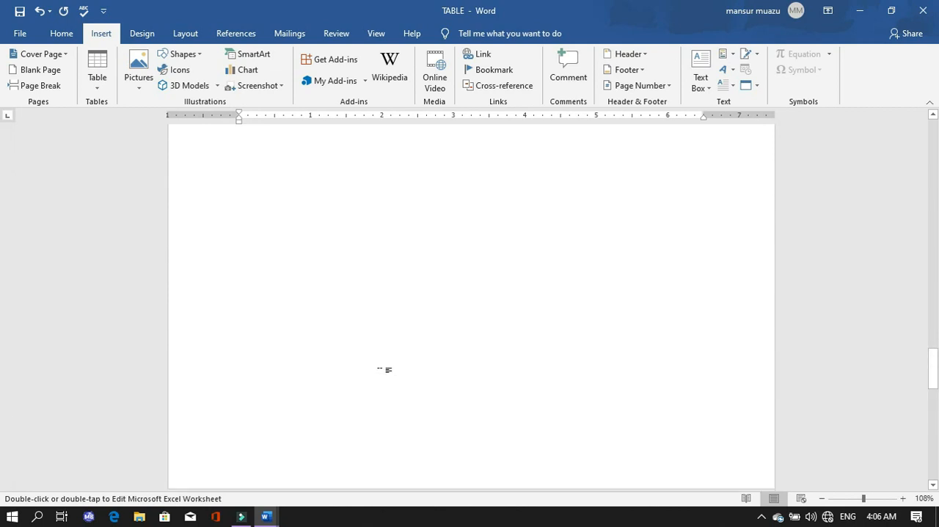
scroll(379, 367, up, 15)
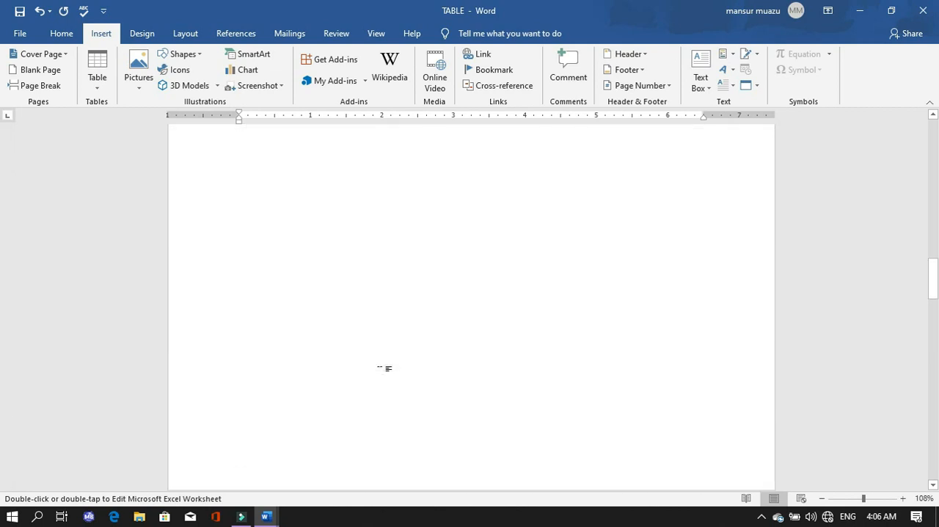
scroll(378, 374, up, 15)
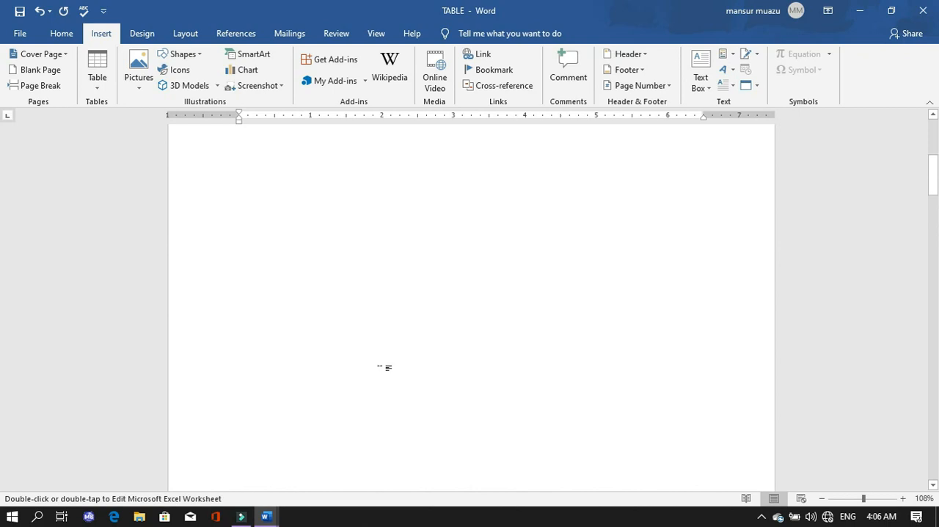
scroll(383, 363, up, 1)
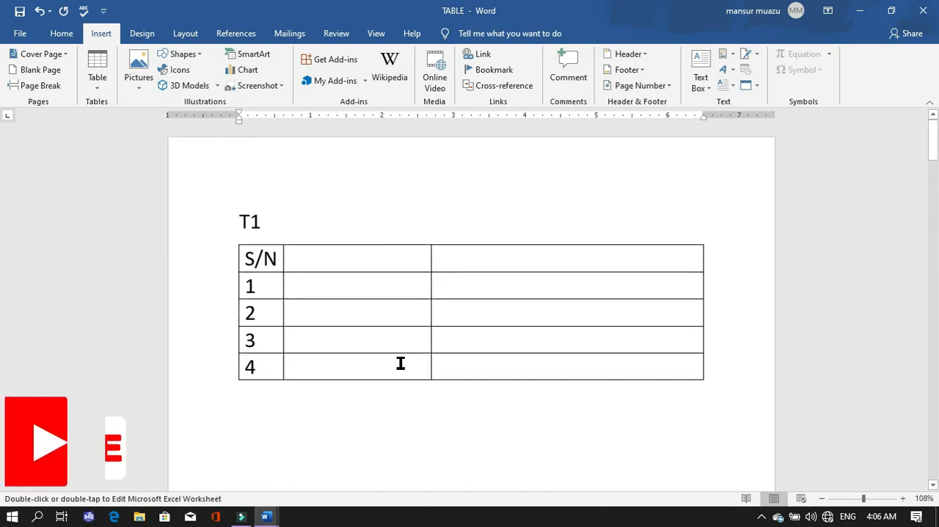